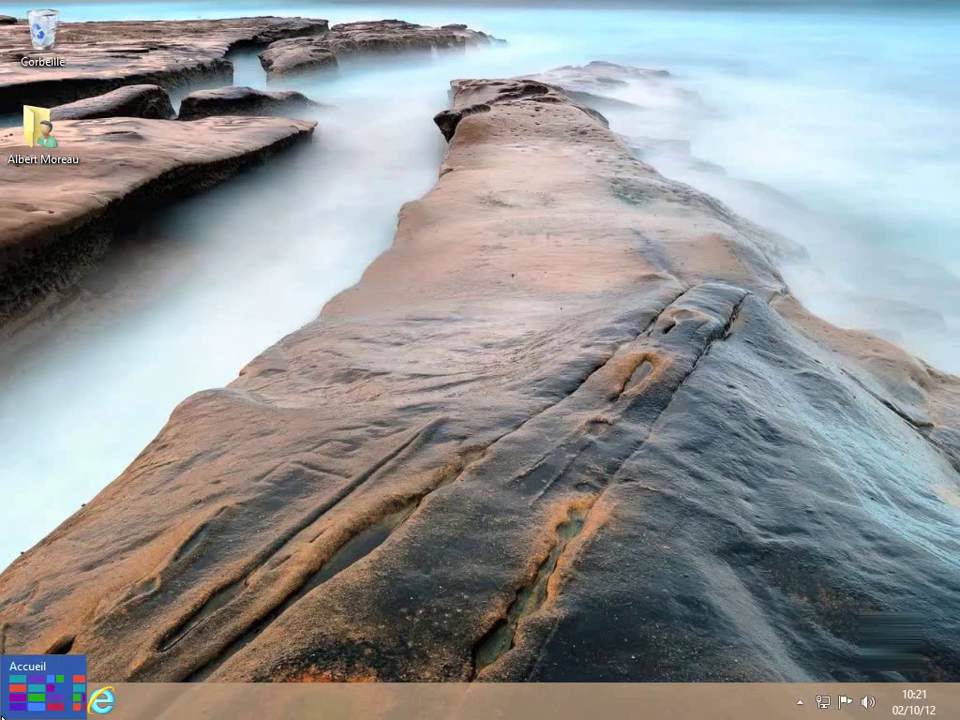
- Launch Windows Defender from the full list of installed applications and display its real-time protection settings
click(5, 706)
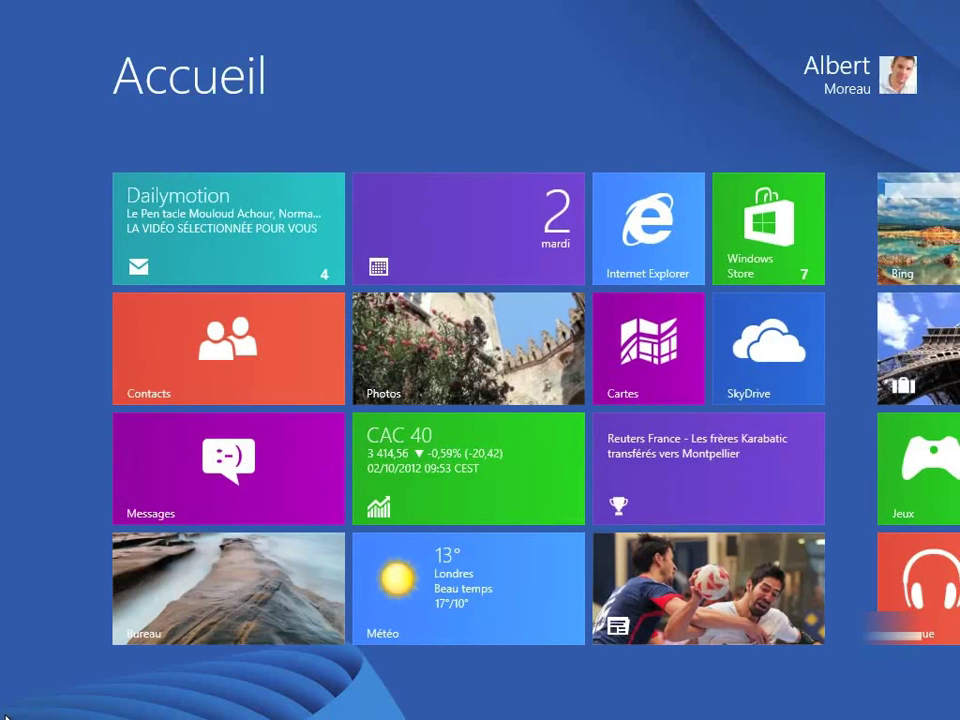
right_click(166, 664)
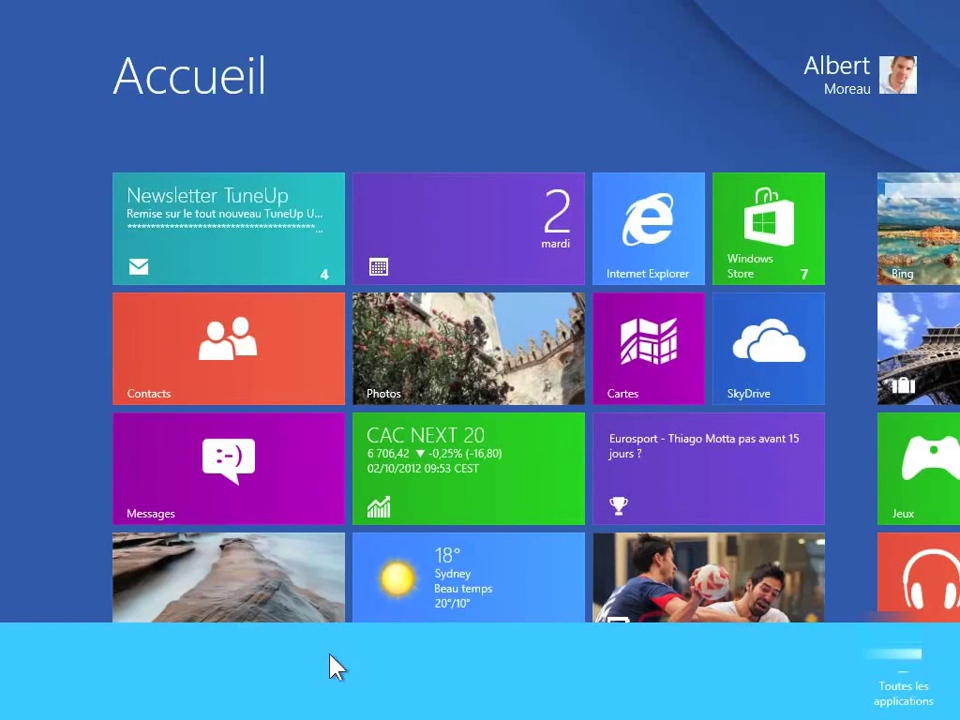
click(880, 680)
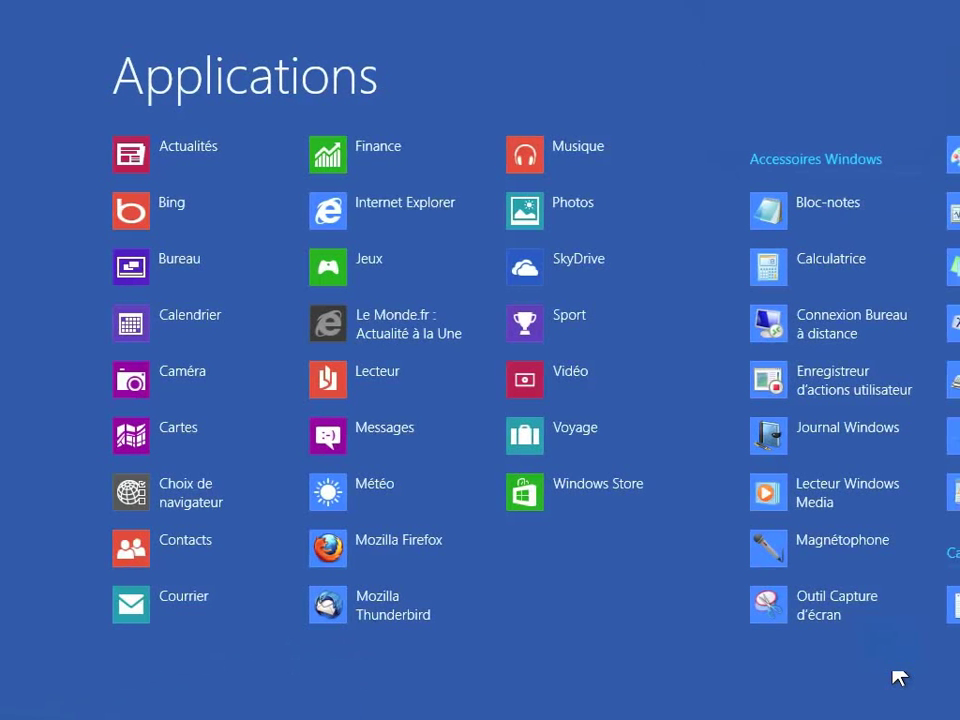
scroll(831, 707, down, 5)
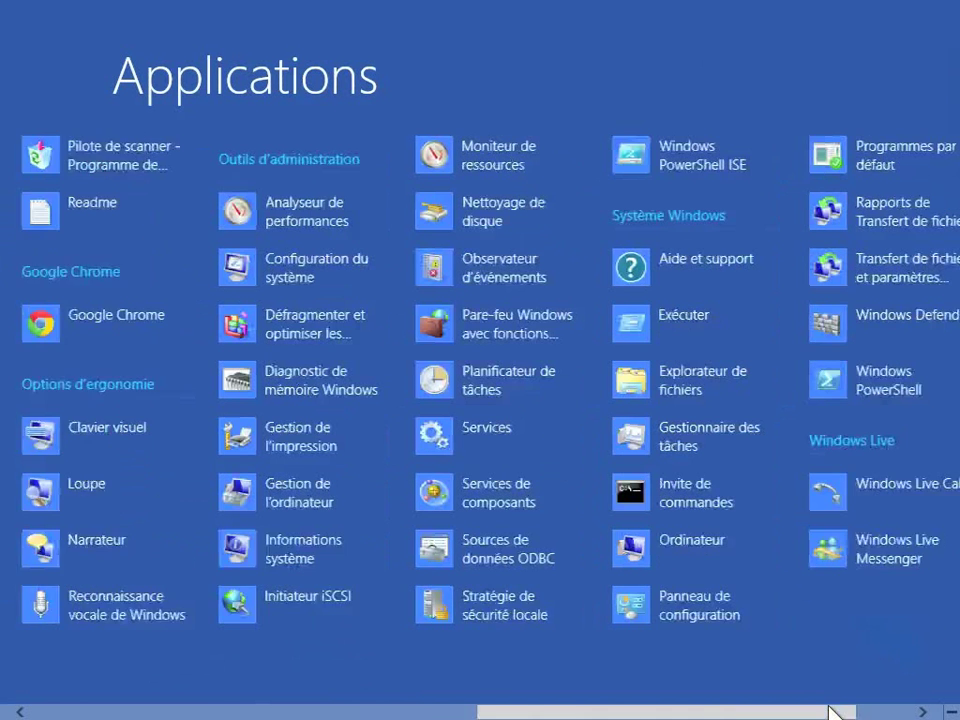
scroll(831, 707, down, 2)
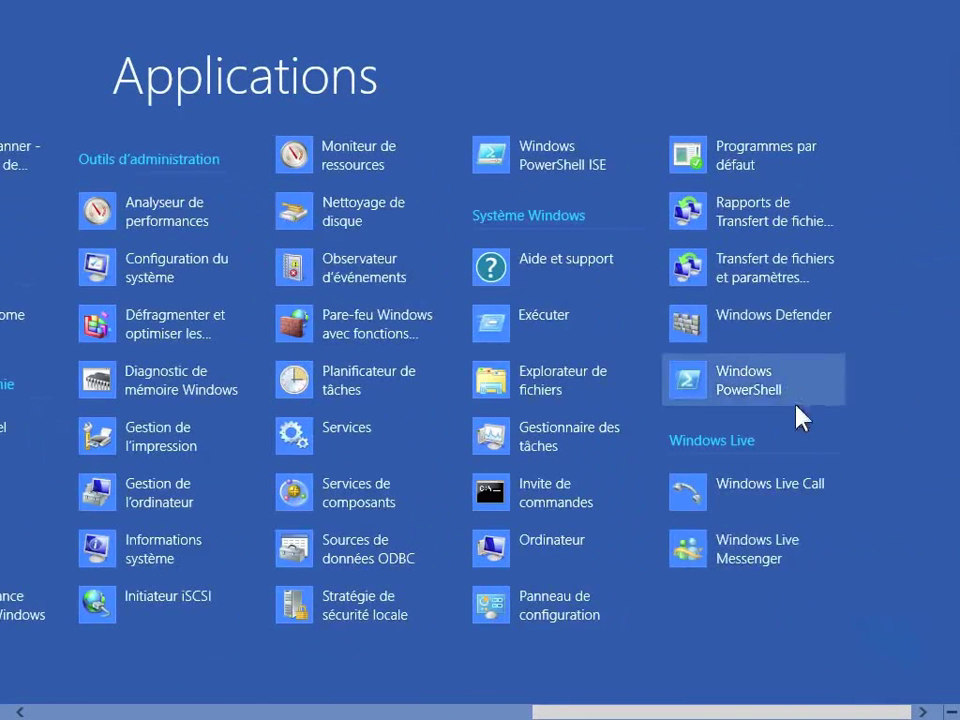
click(738, 322)
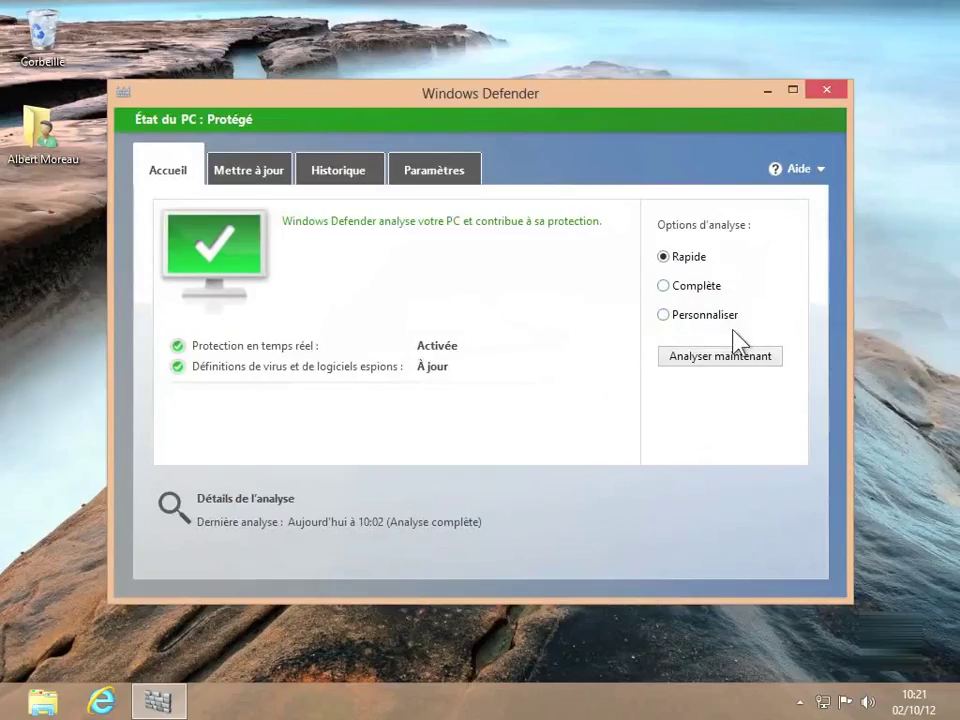
click(441, 172)
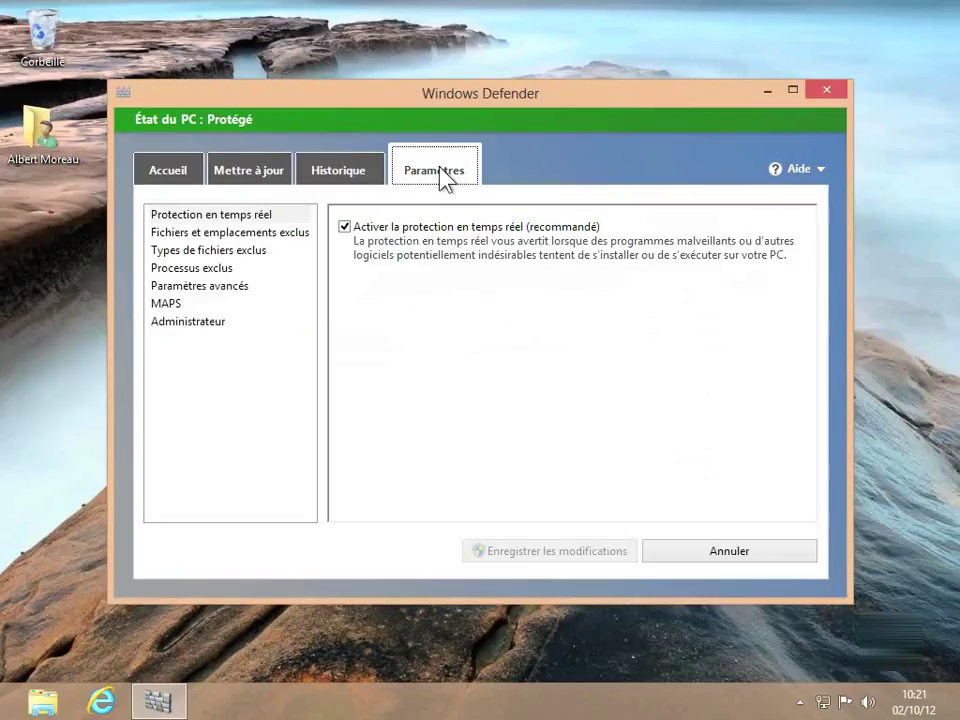
click(267, 214)
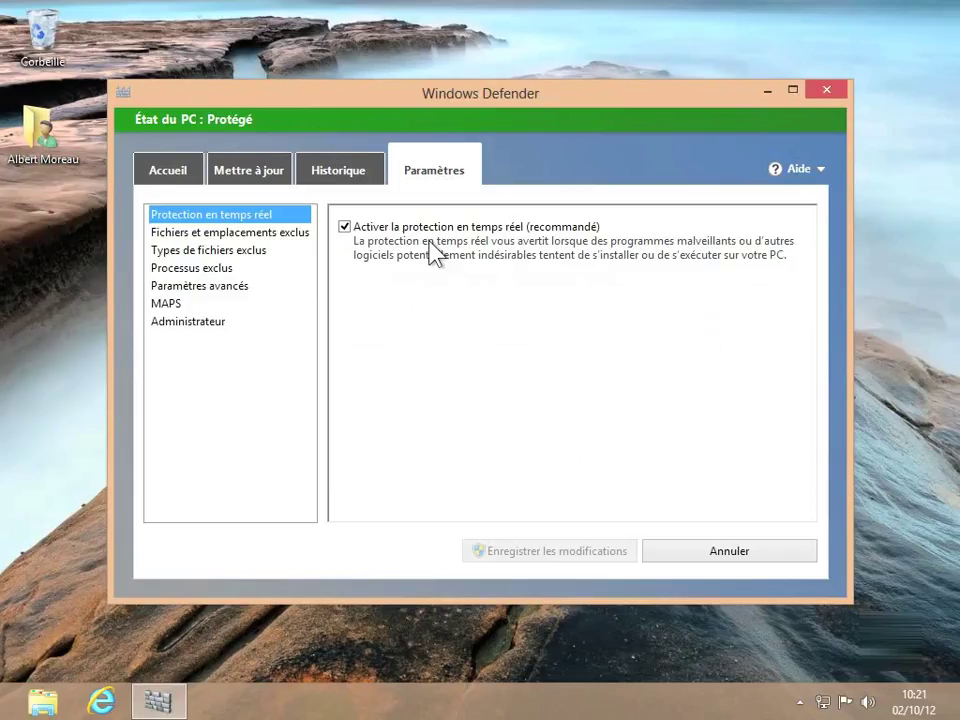
- Add the user profile's Pictures folder on drive C: to the excluded files and locations, and remove that exclusion again
click(255, 234)
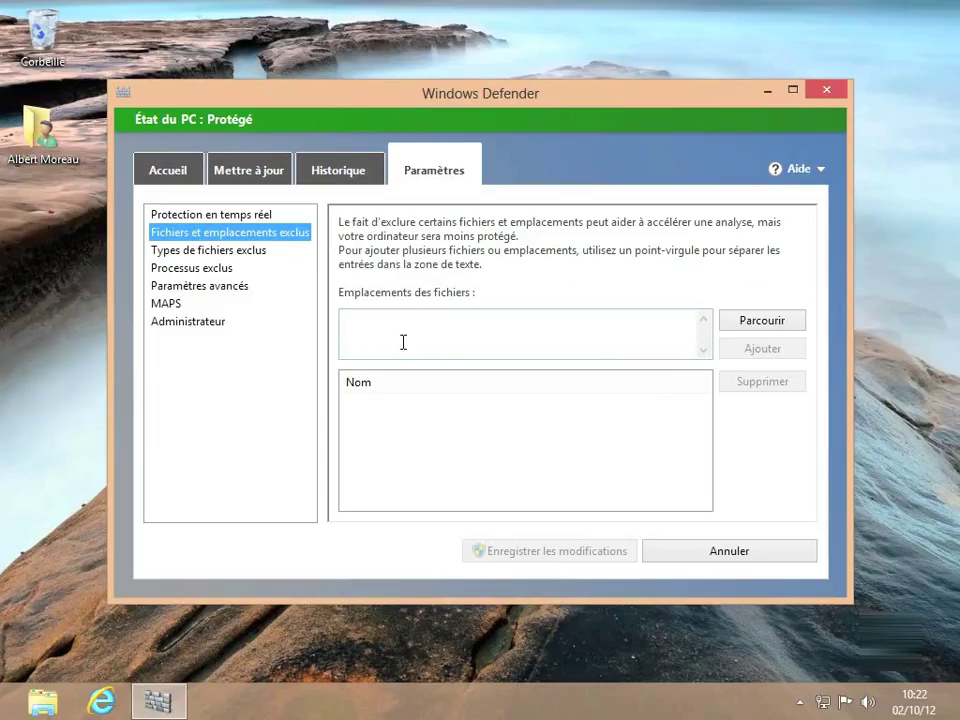
click(755, 320)
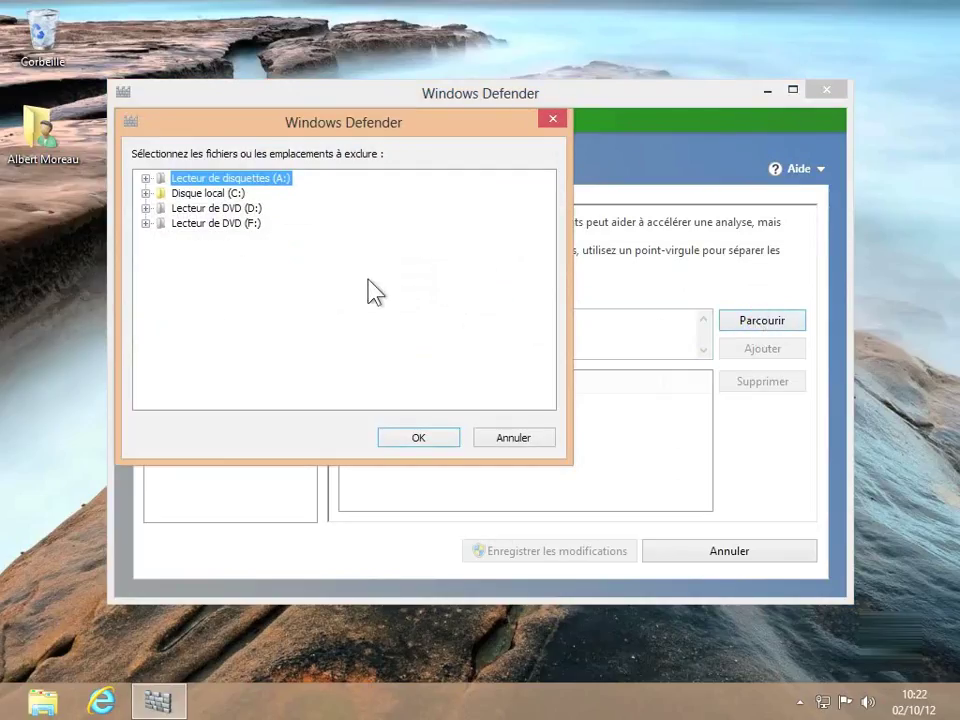
click(146, 193)
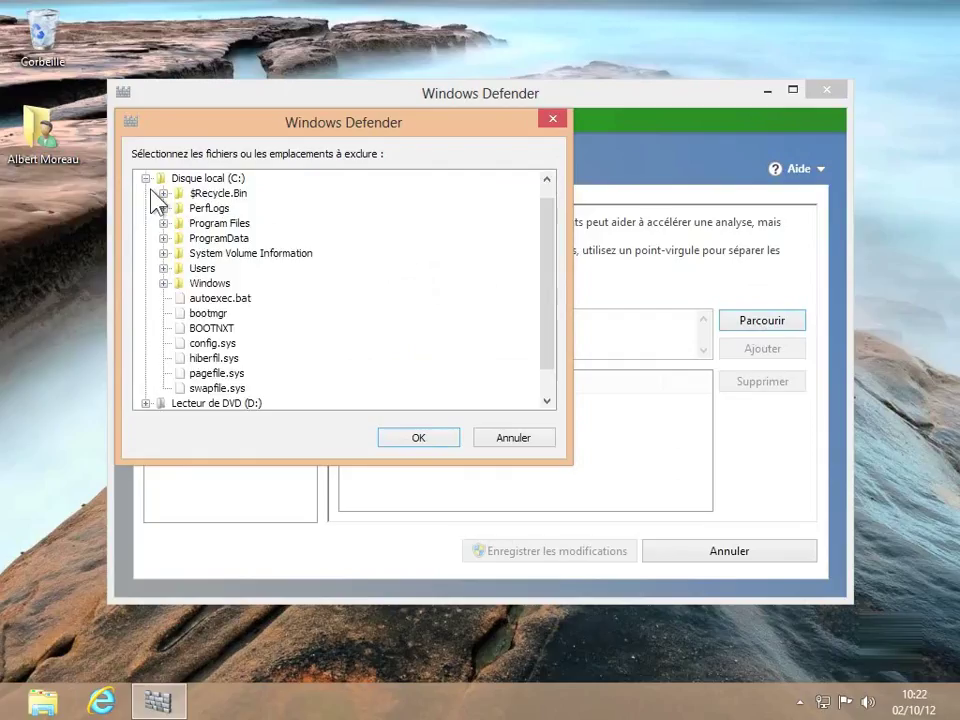
click(164, 268)
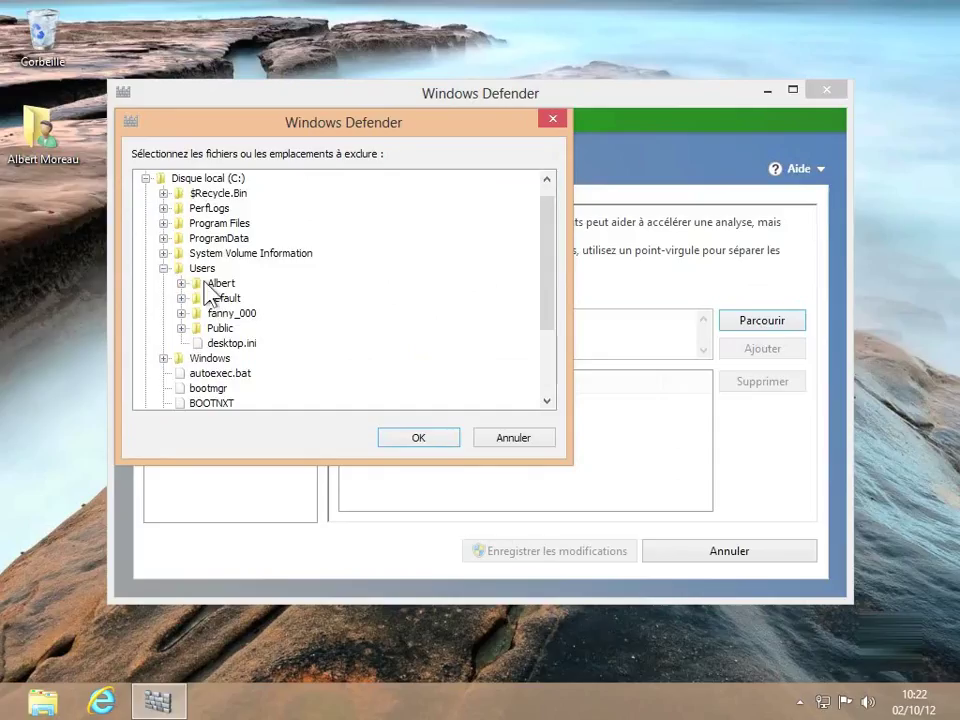
click(181, 285)
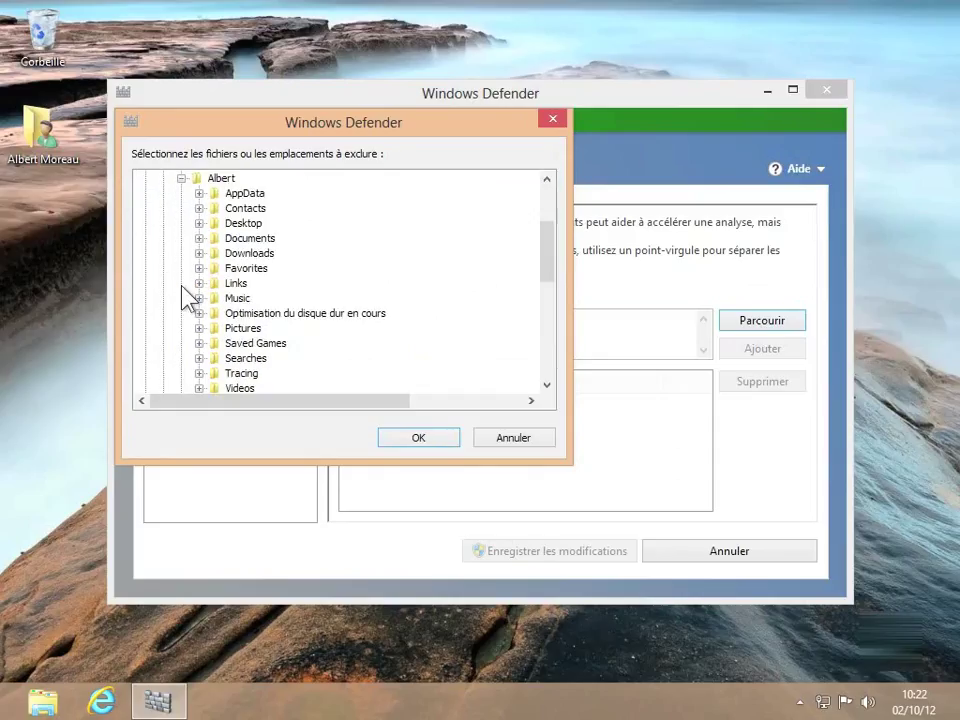
click(241, 329)
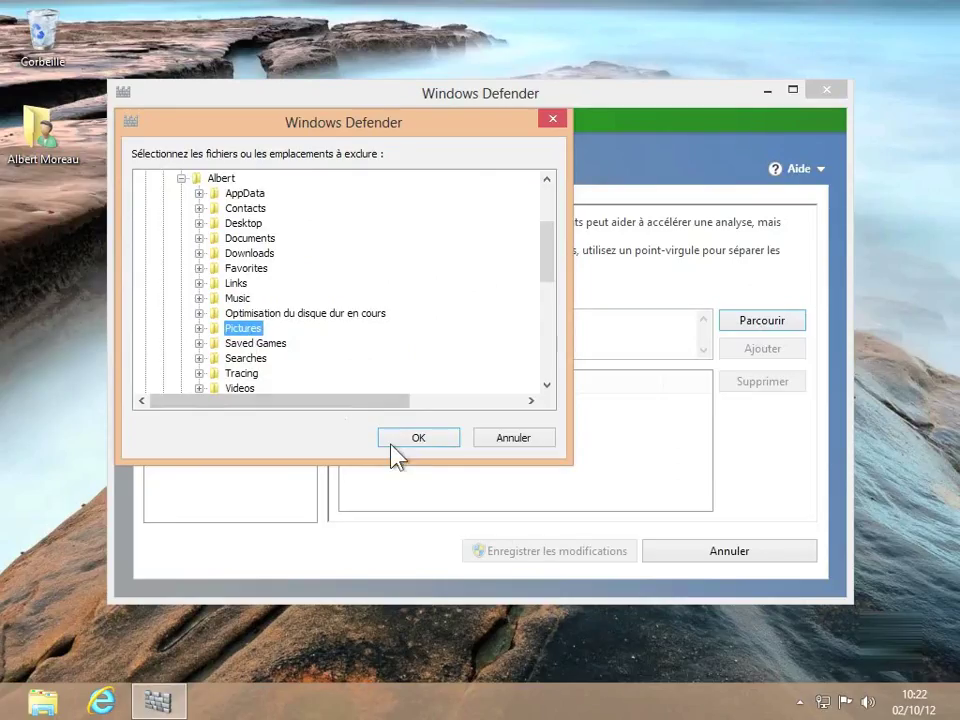
click(418, 439)
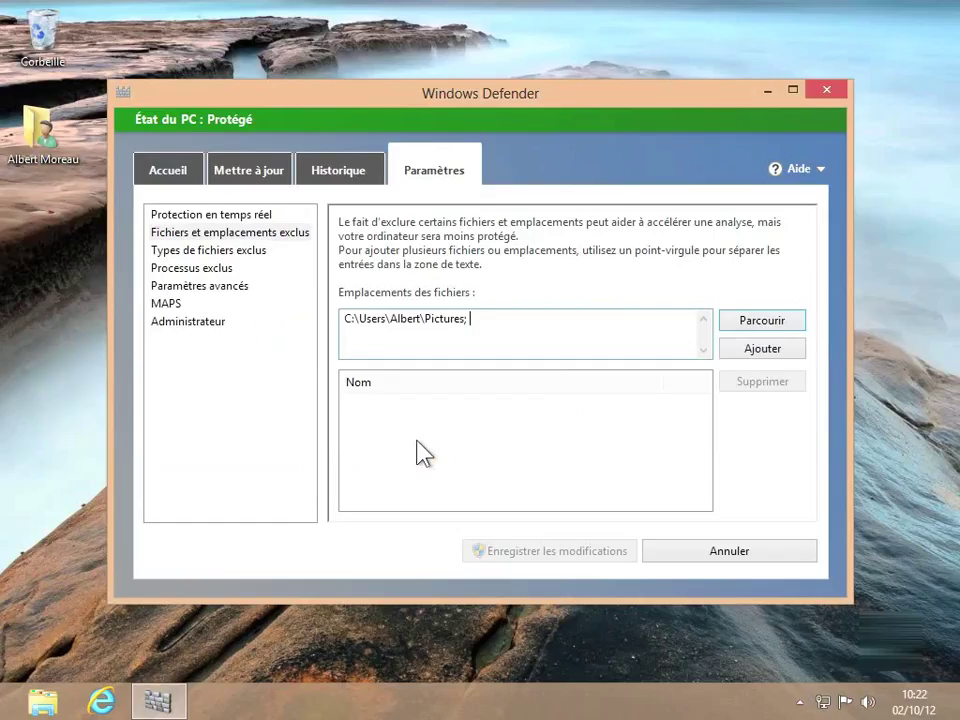
click(757, 352)
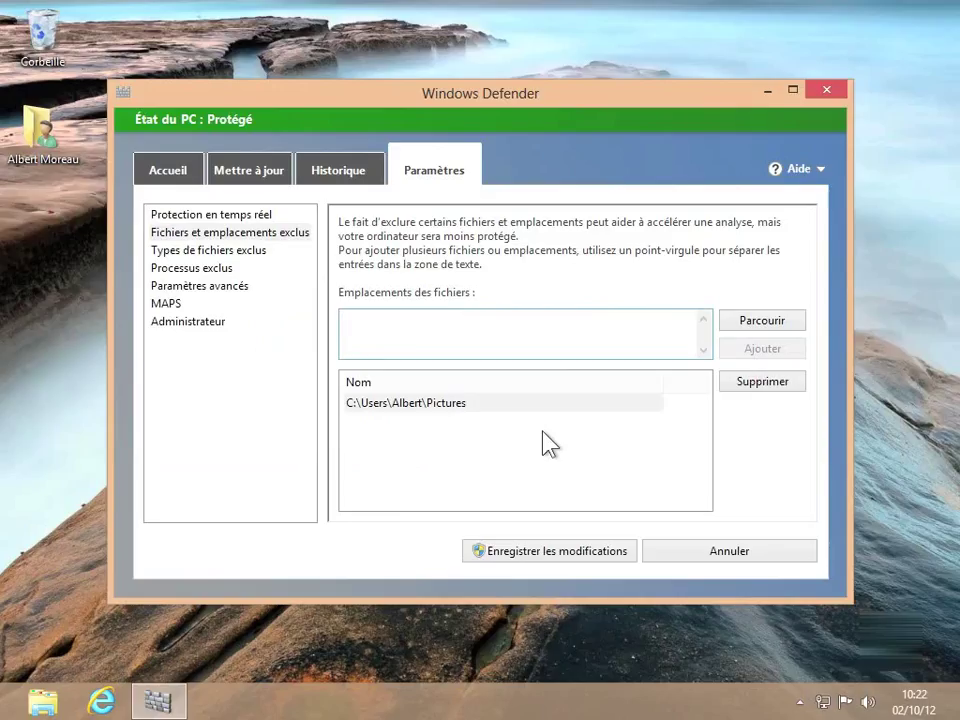
click(418, 405)
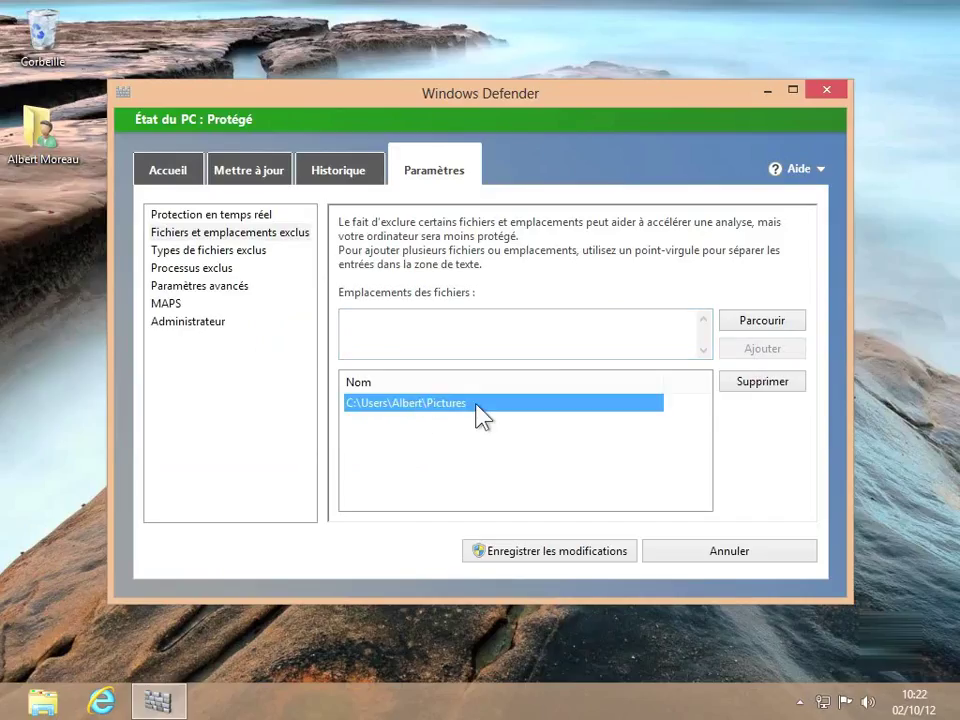
click(751, 388)
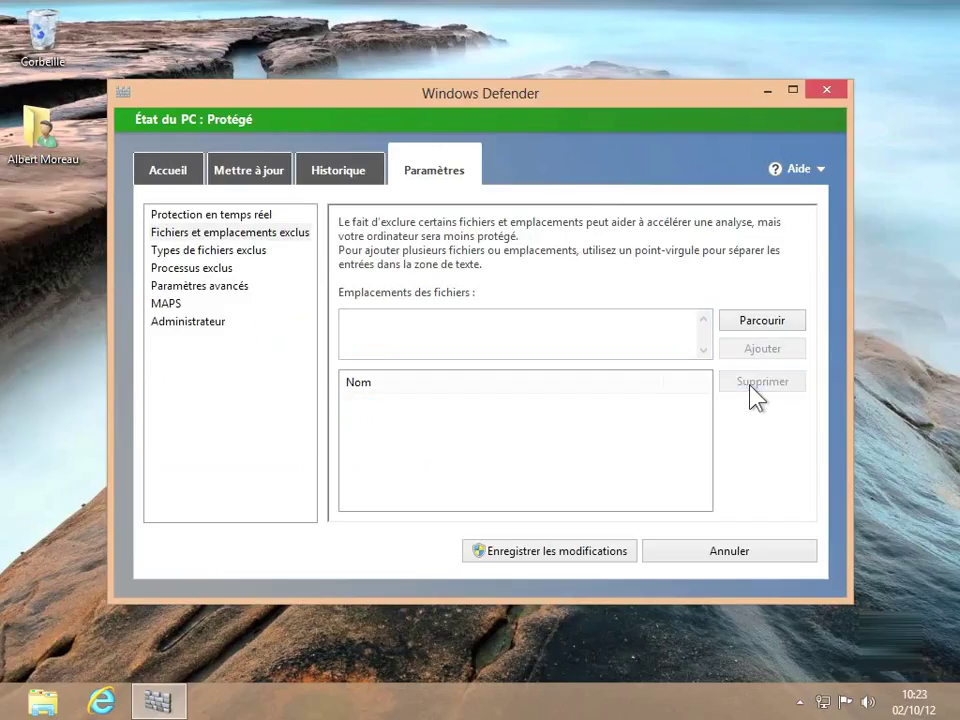
- Remove the jpg extension from the excluded file types
click(188, 253)
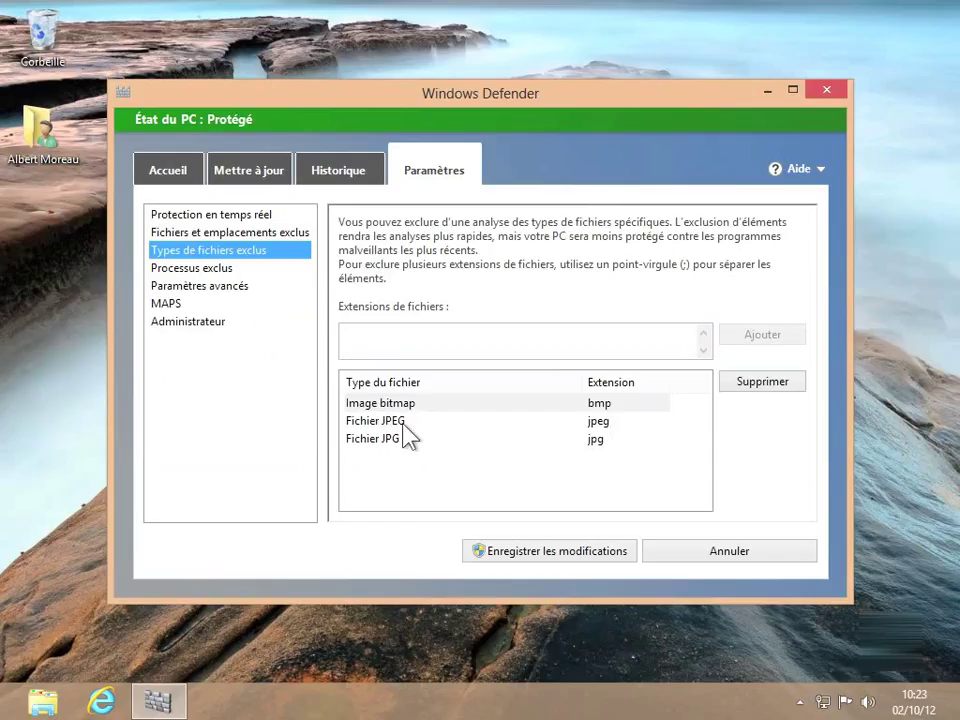
click(379, 447)
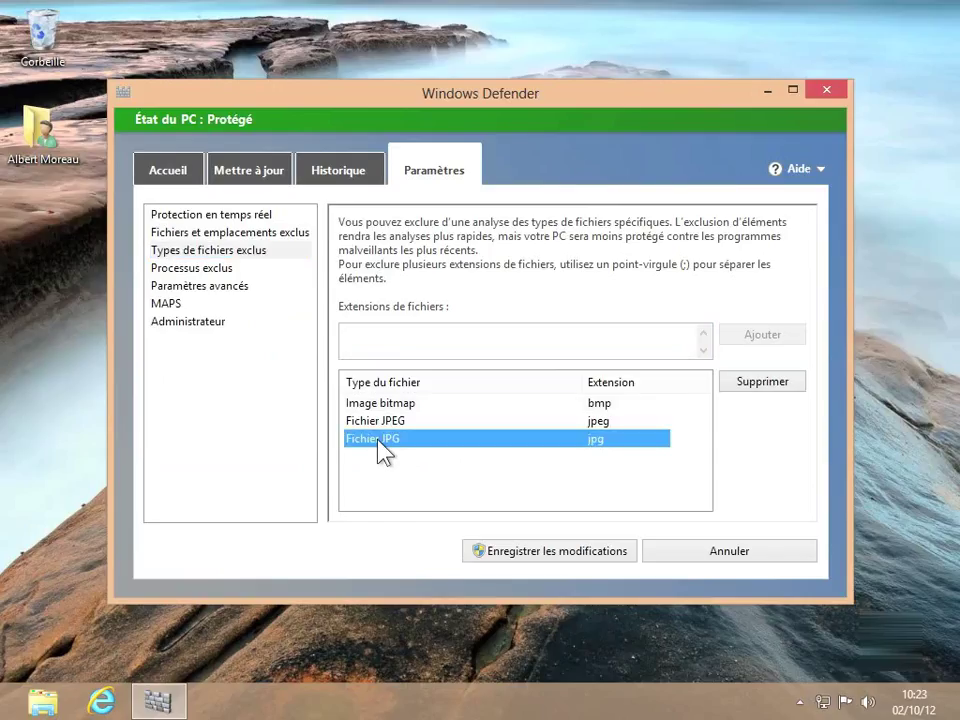
click(788, 390)
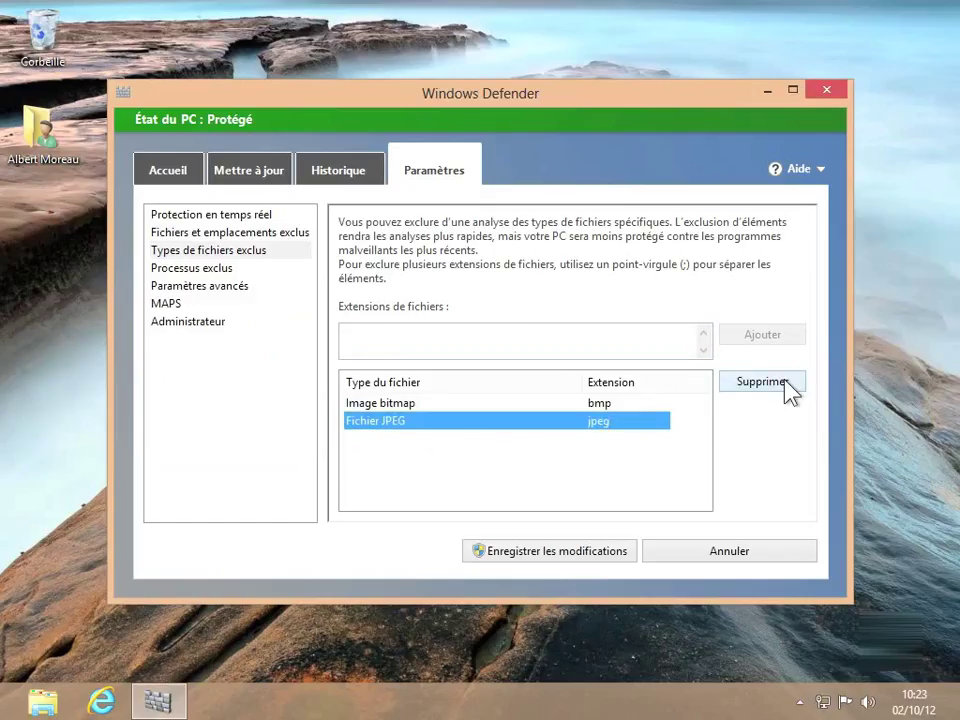
- Add the .jpg extension to the excluded file types and select its entry in the list
click(350, 336)
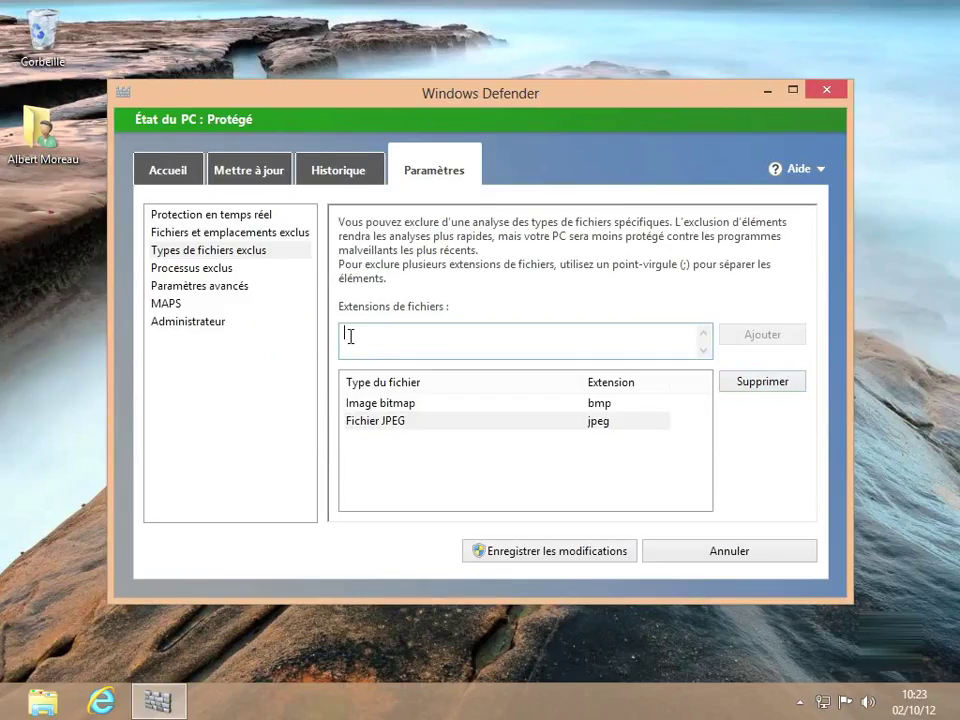
text(.)
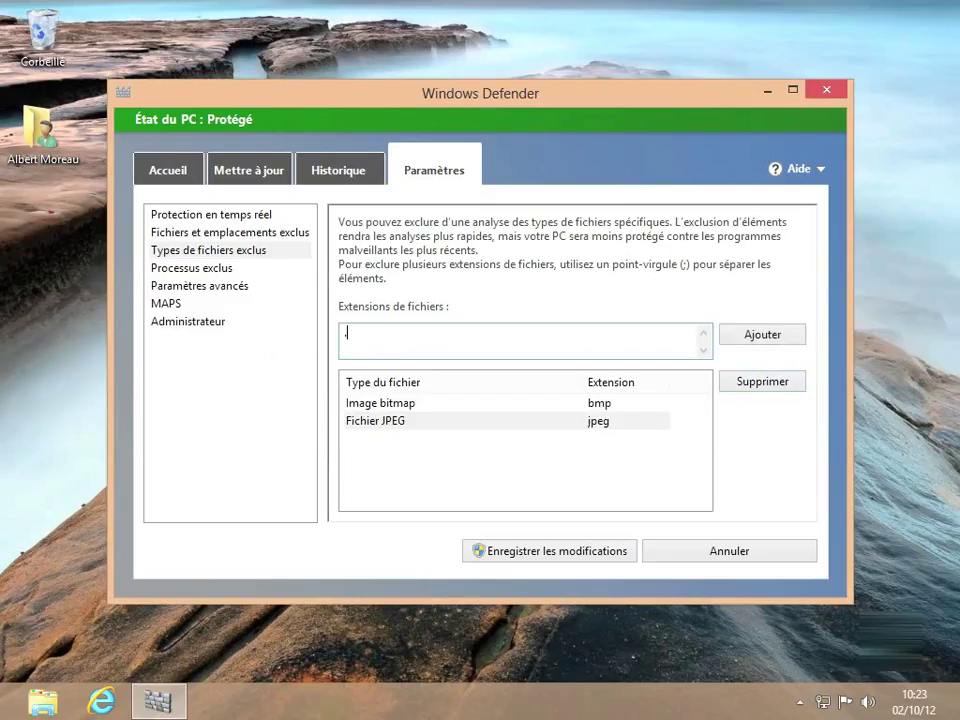
text(jpg)
click(760, 340)
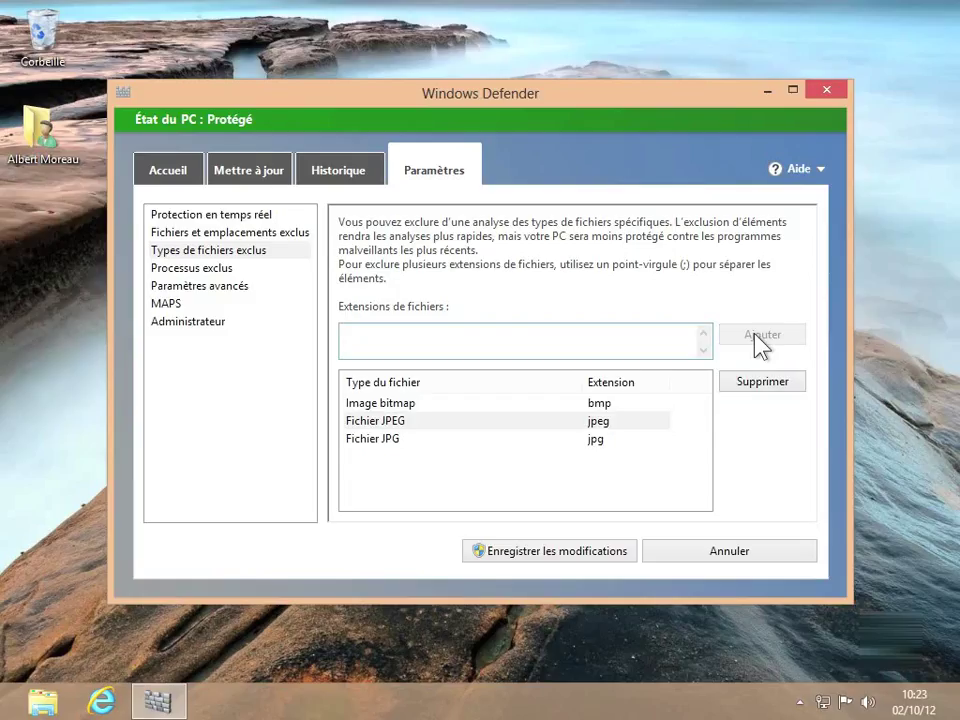
click(606, 448)
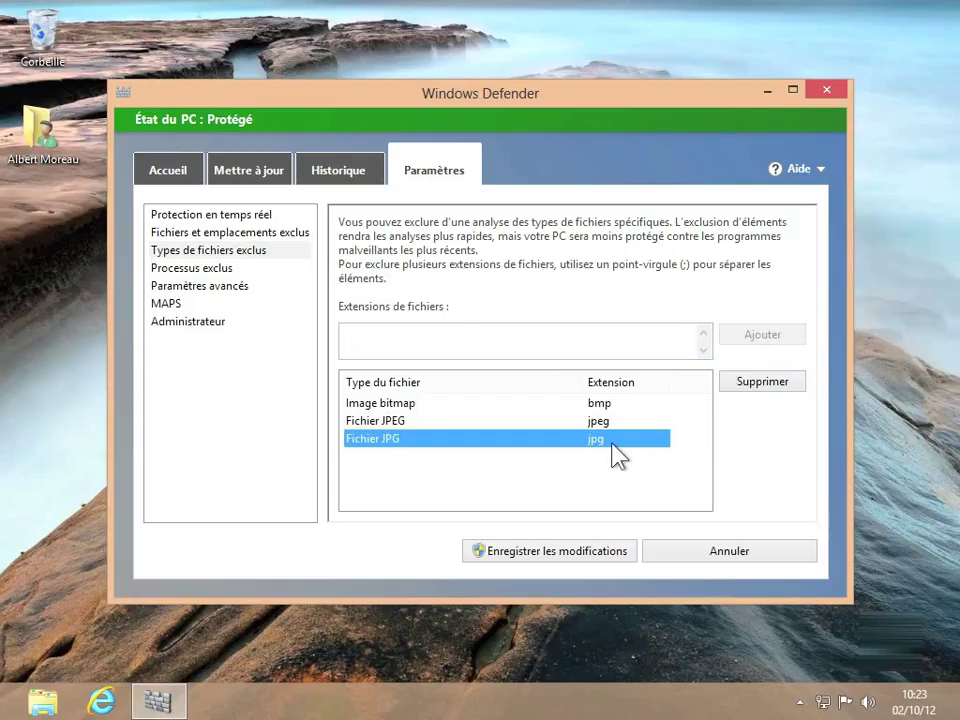
- Examine the excluded processes settings and the process selection dialog, without excluding any process
click(188, 270)
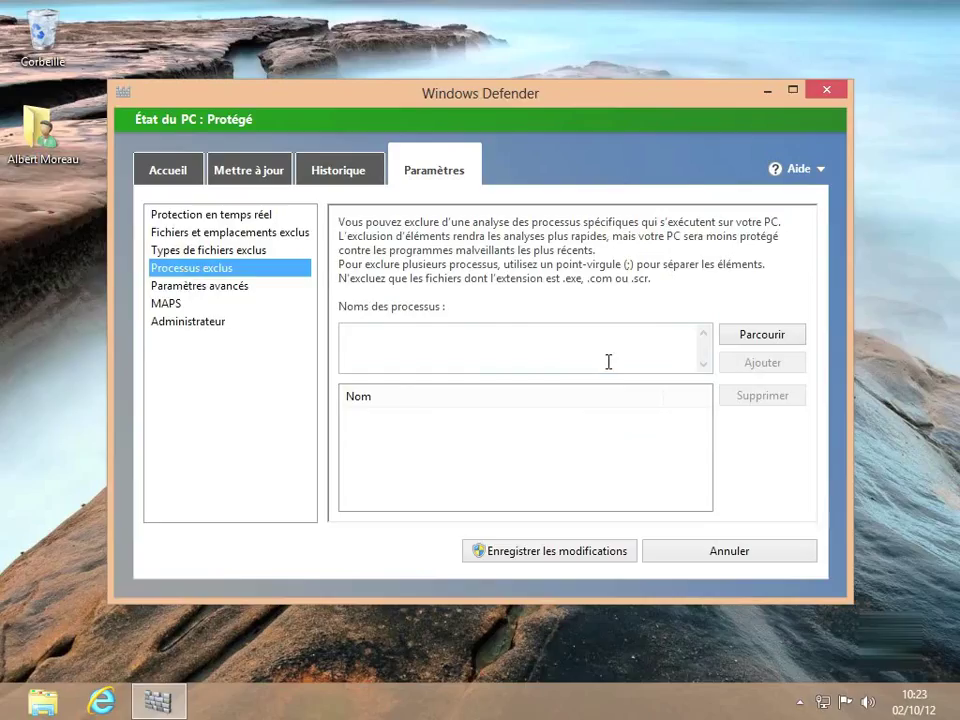
click(771, 336)
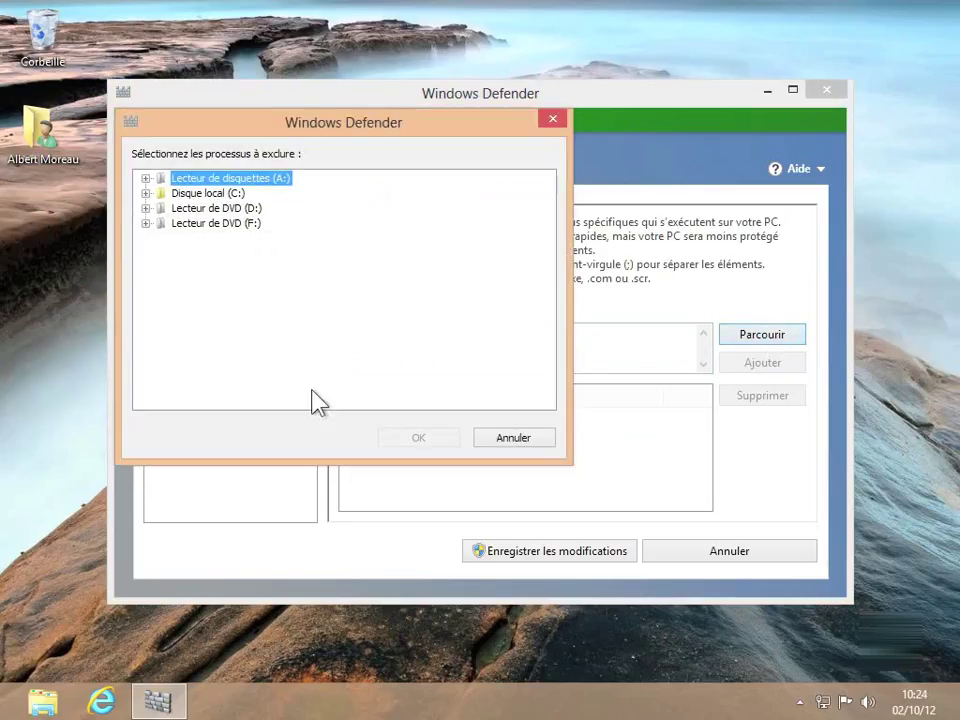
click(504, 441)
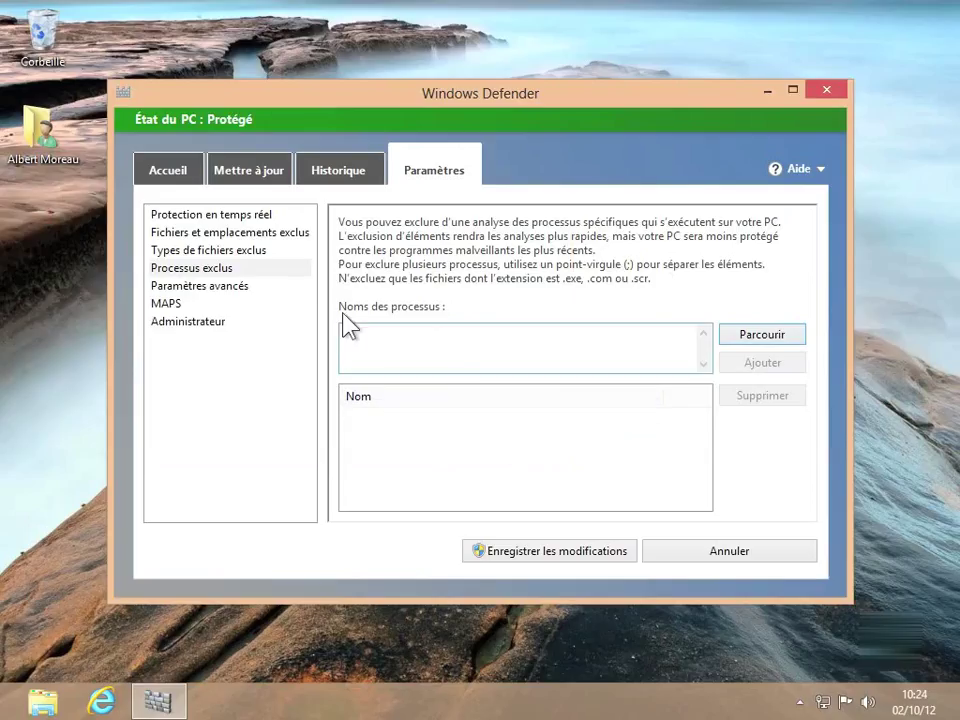
- Enable scanning of removable drives (Analyser les lecteurs amovibles) in the advanced settings
click(220, 287)
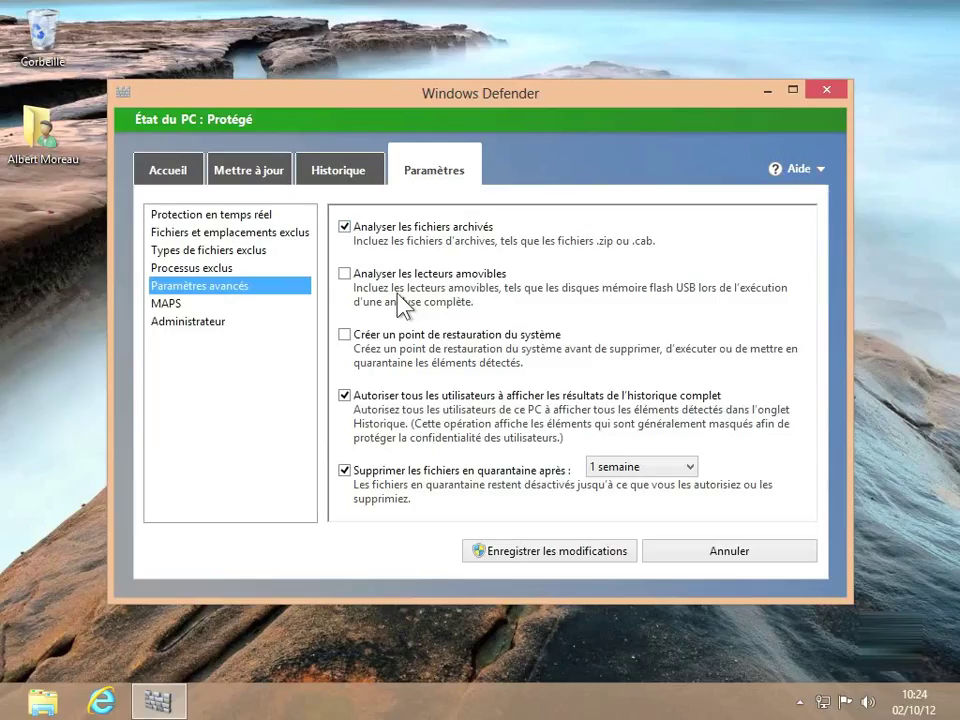
click(345, 275)
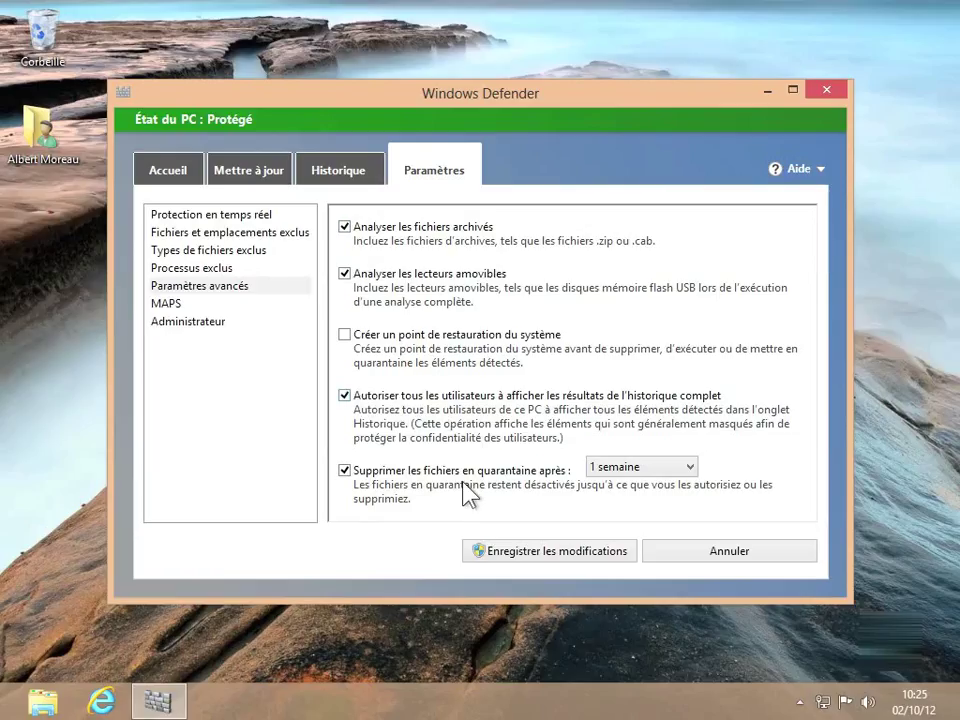
- Set the deletion delay for quarantined files to 3 mois, set it back to 1 semaine, and save the changes
click(684, 473)
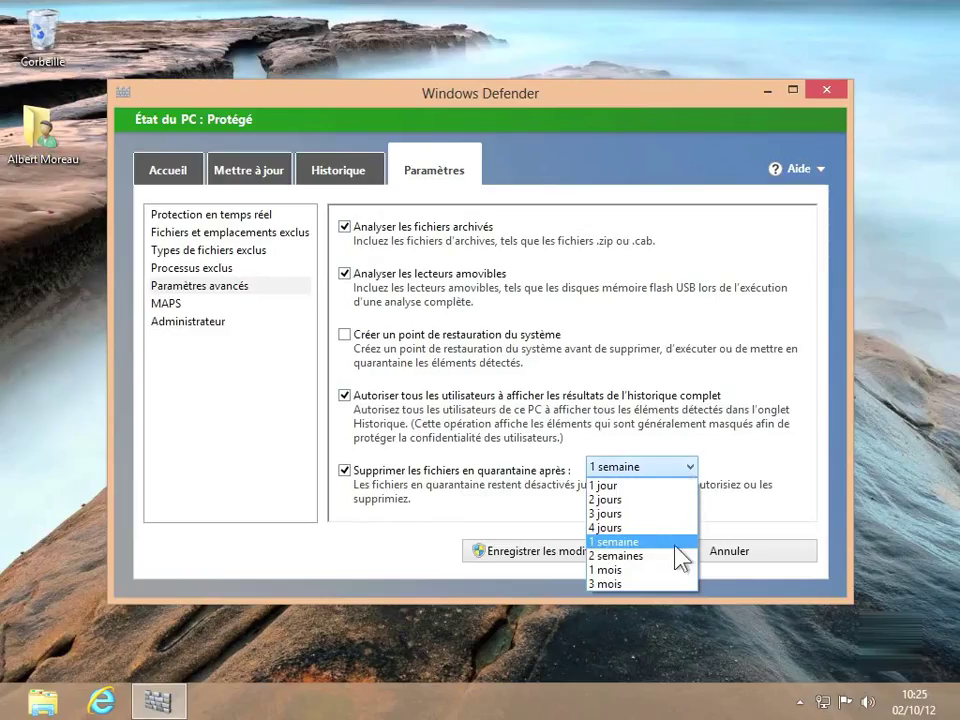
click(624, 584)
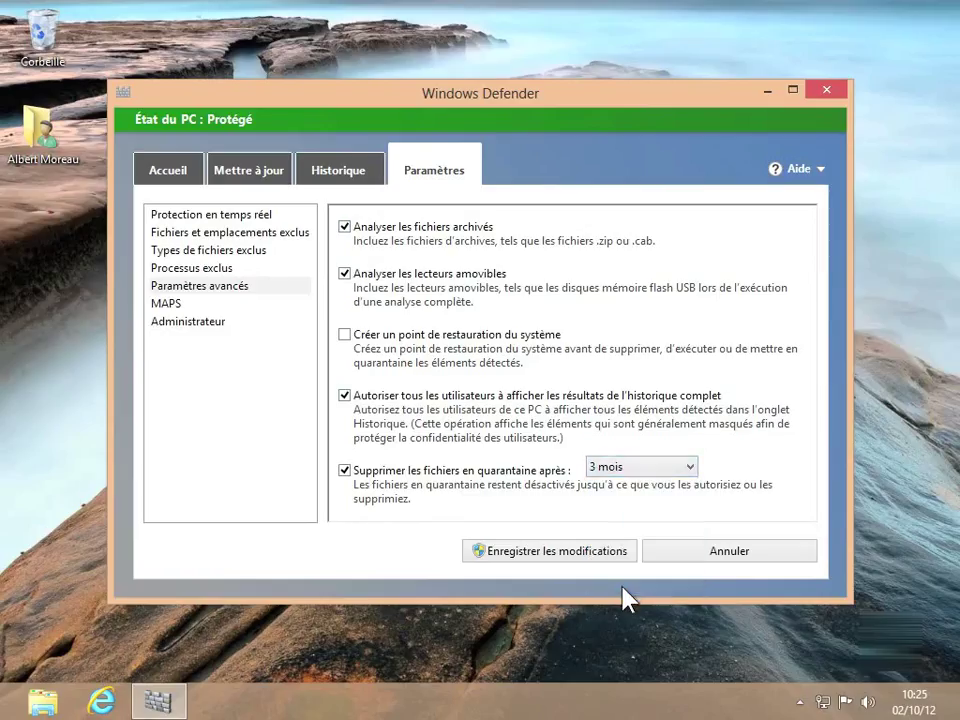
click(689, 485)
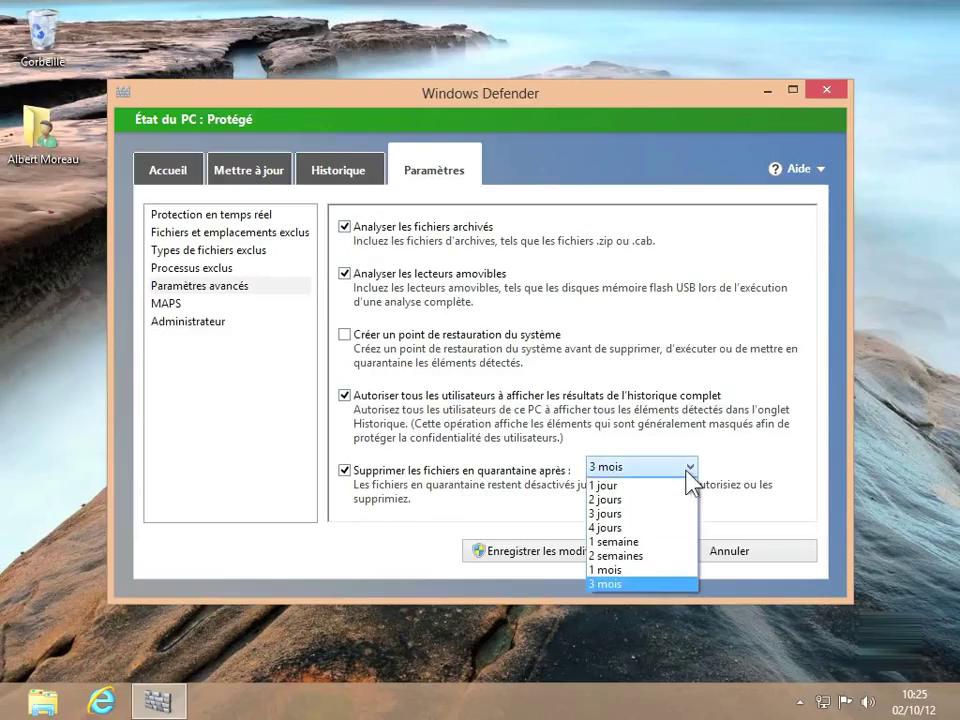
click(638, 541)
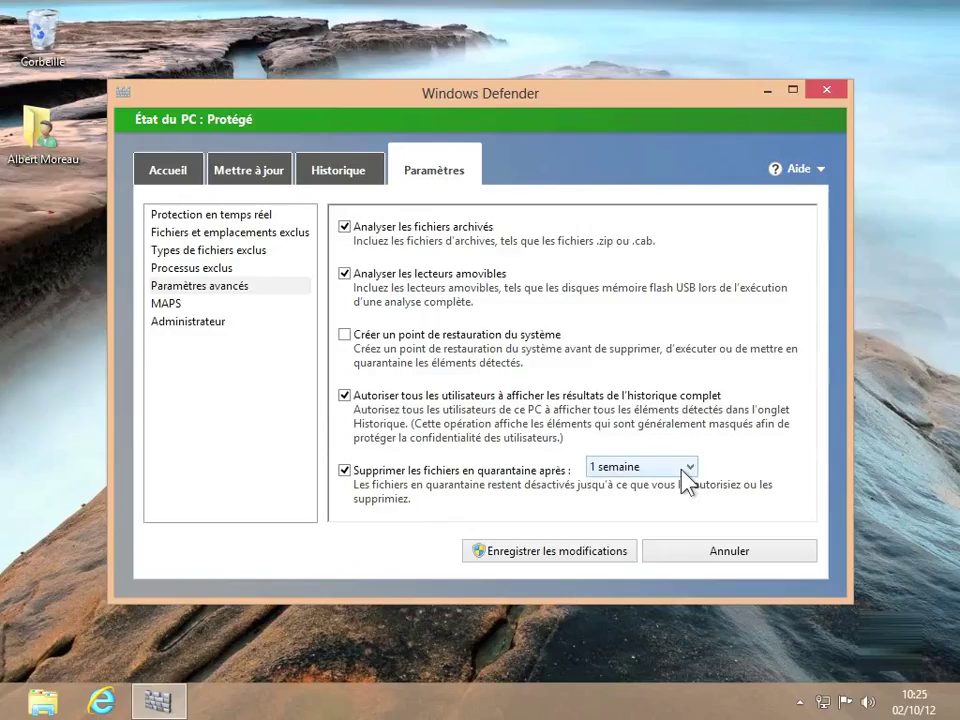
click(543, 550)
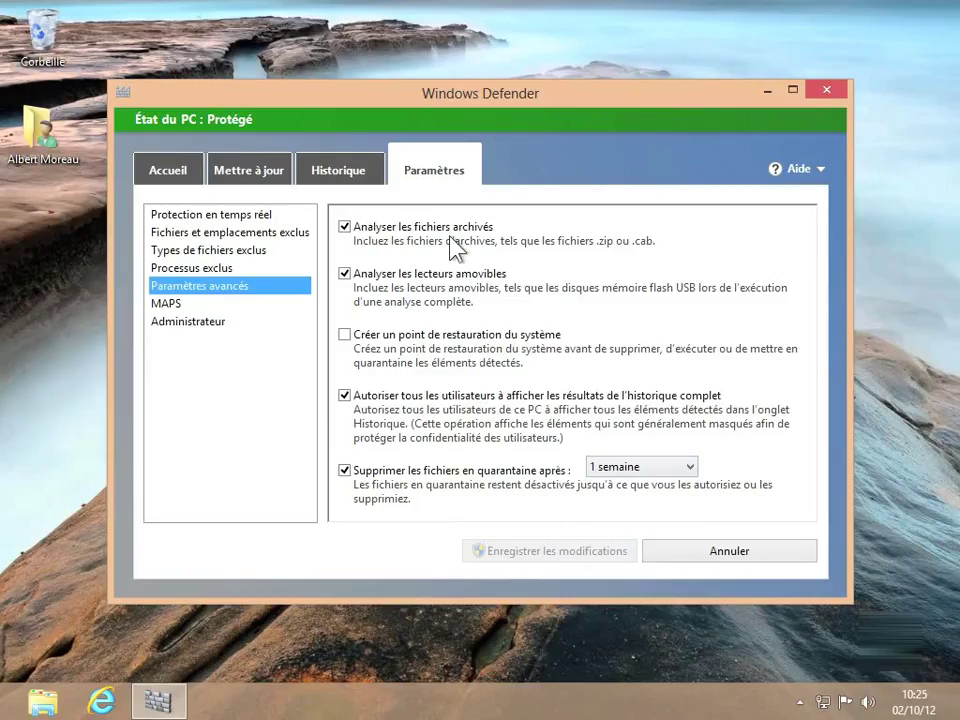
- Display the real-time protection settings, and switch to Internet Explorer to search the web for eicar
click(258, 216)
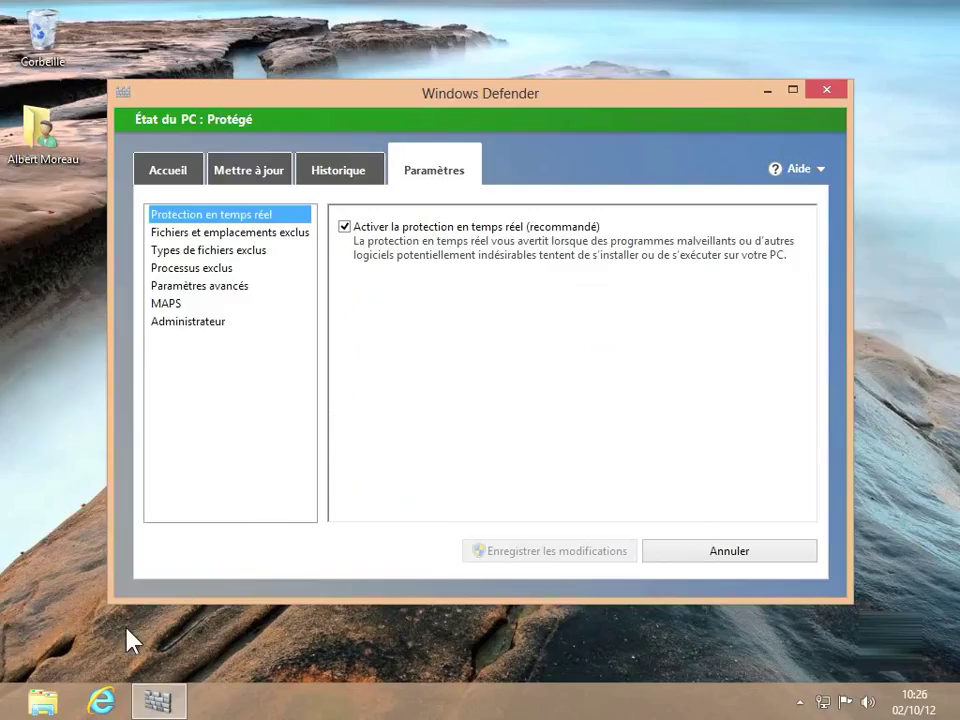
click(100, 701)
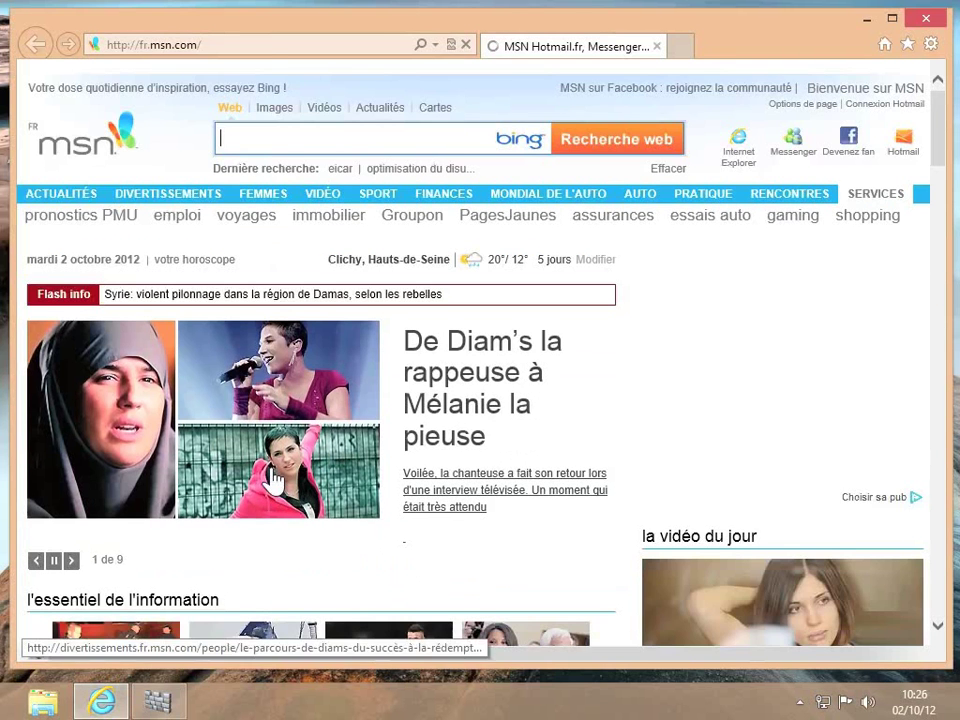
click(268, 46)
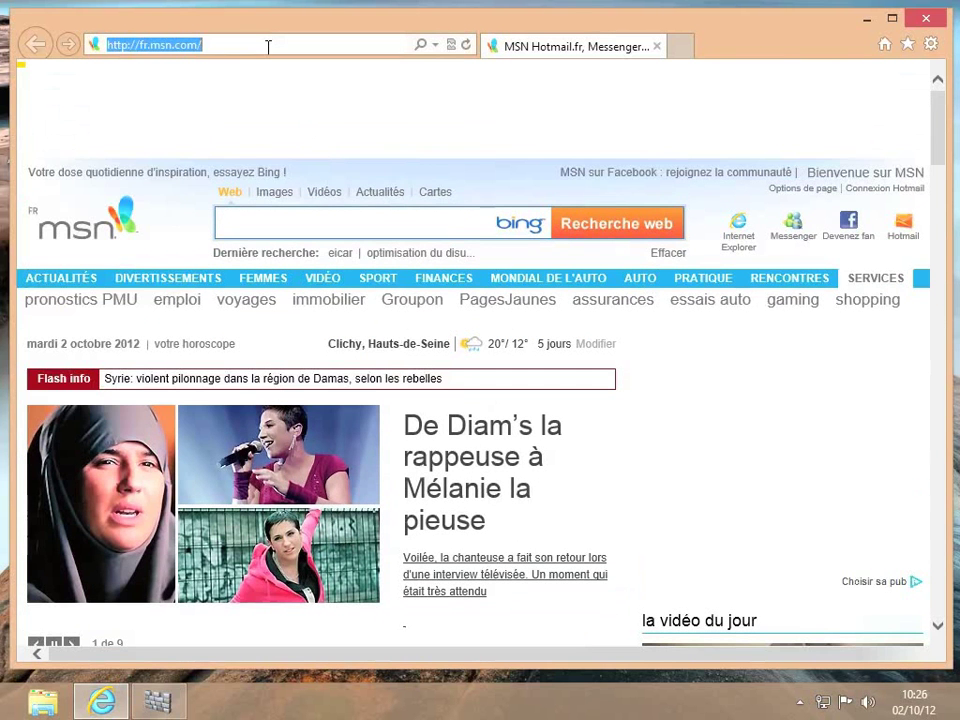
text(eicar)
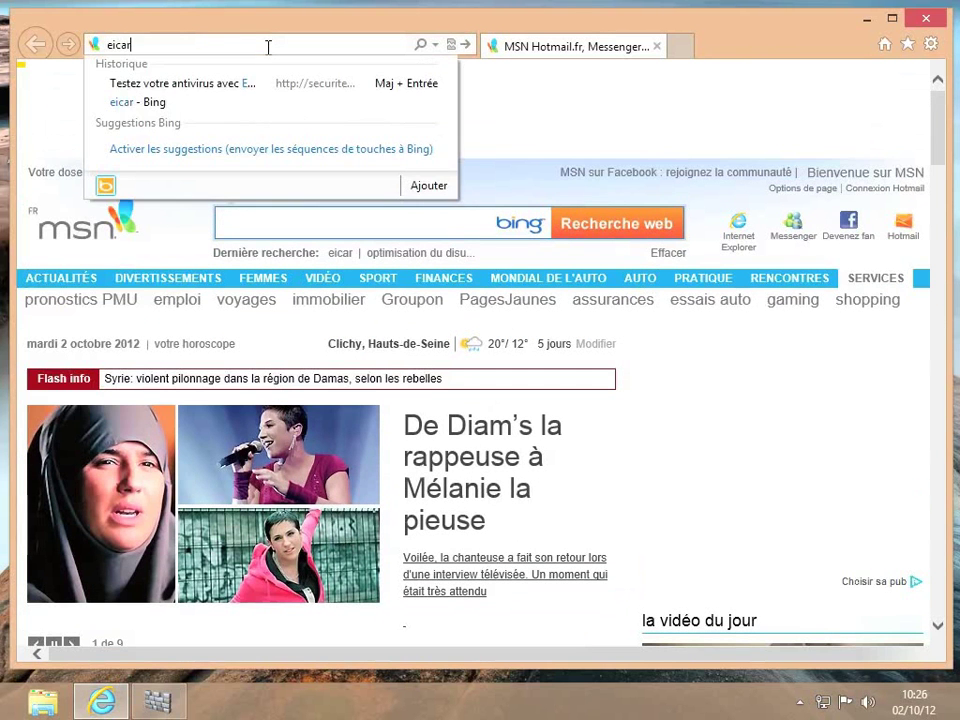
key(Return)
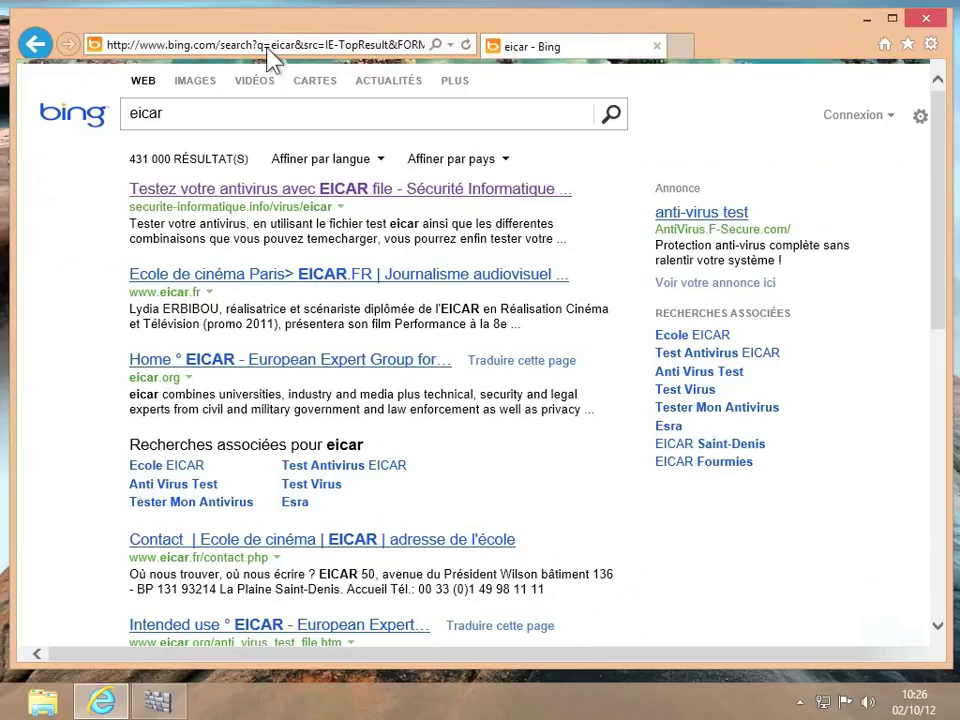
- Save Eicar.zip from the securite-informatique.info antivirus test page to the desktop (Bureau), ignoring the interrupted action, and close the malware notification and the browser
click(303, 193)
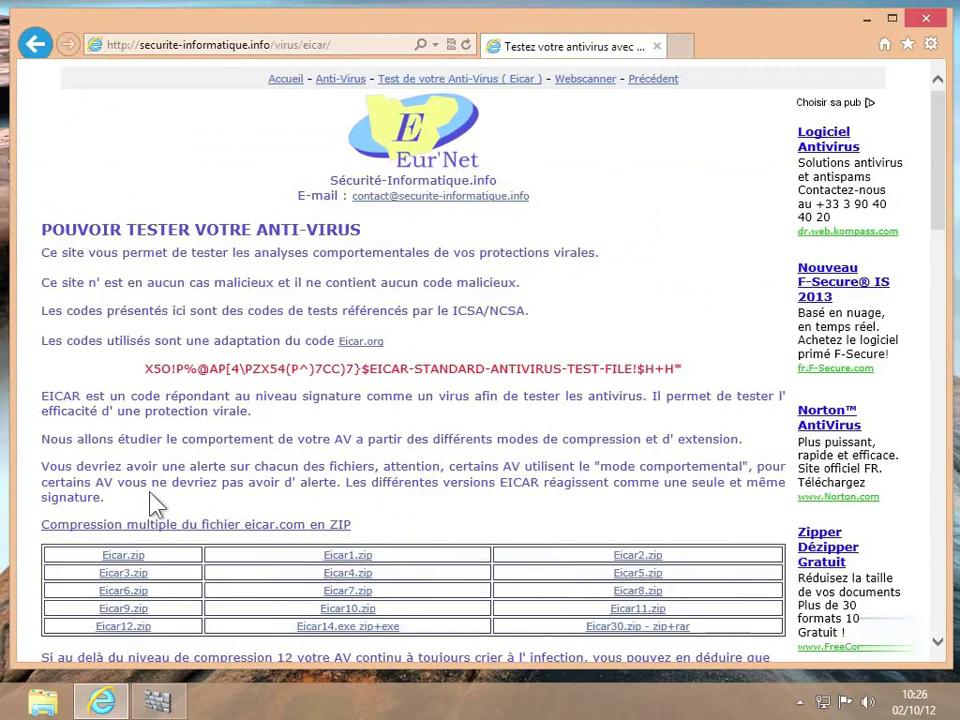
click(128, 562)
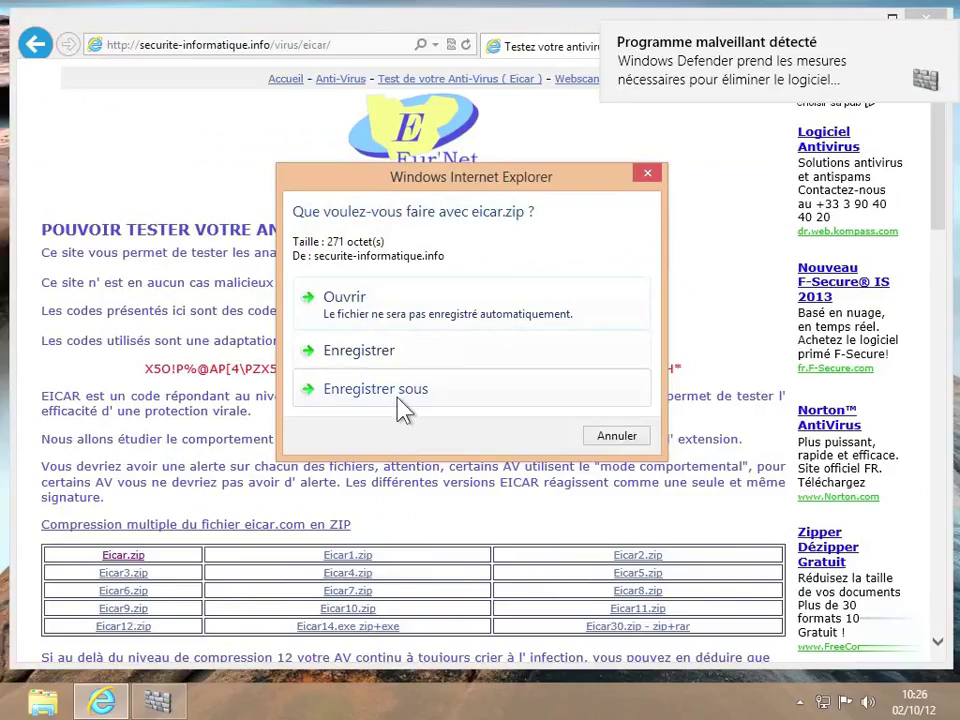
click(363, 395)
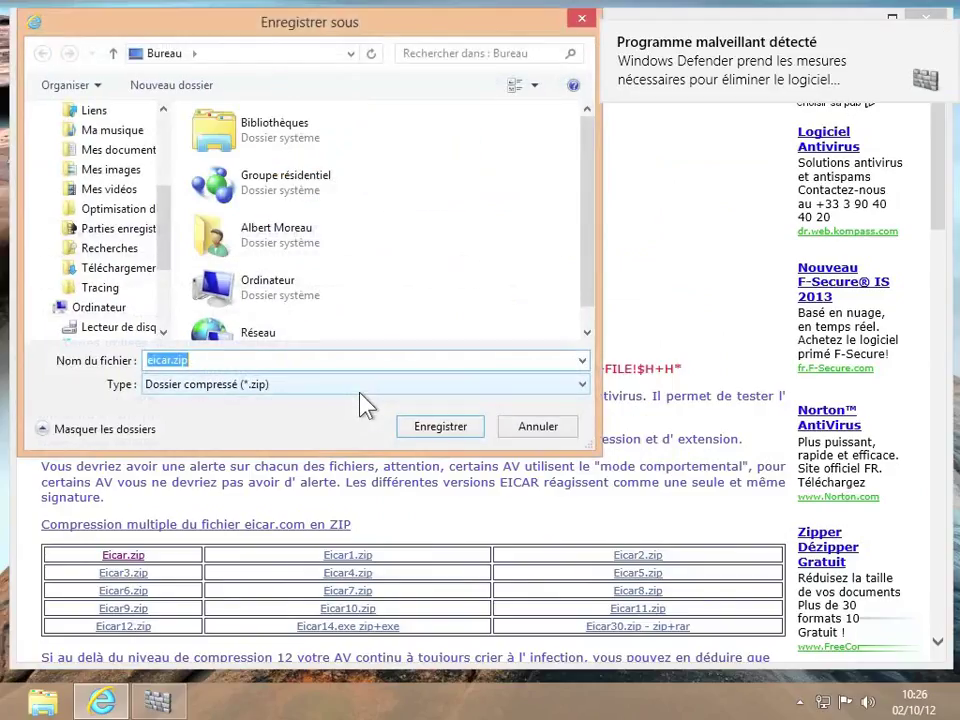
click(414, 423)
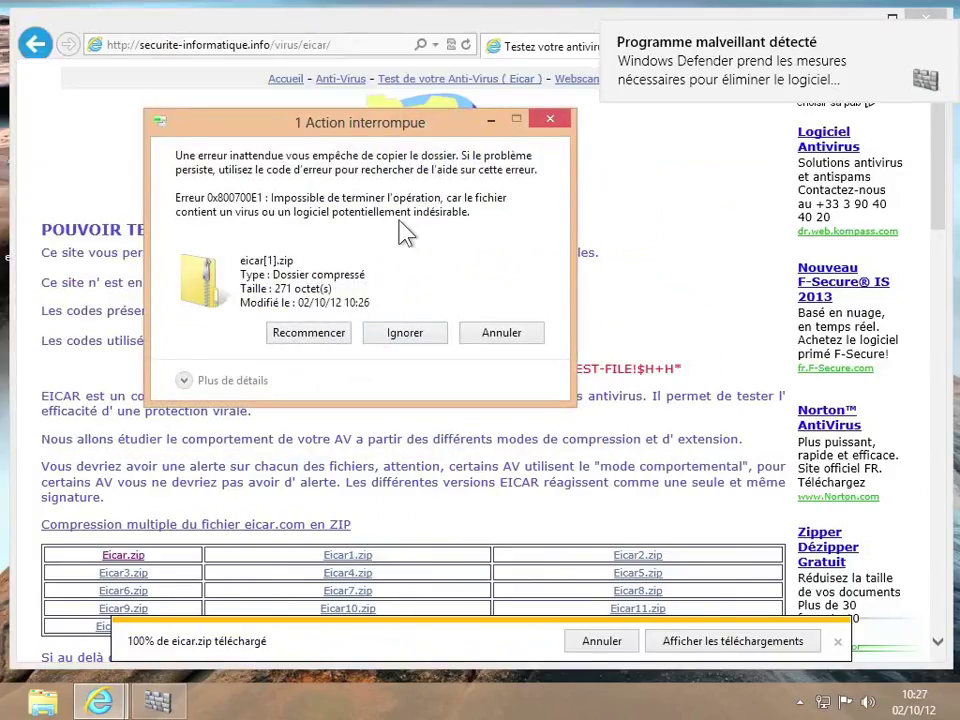
click(403, 336)
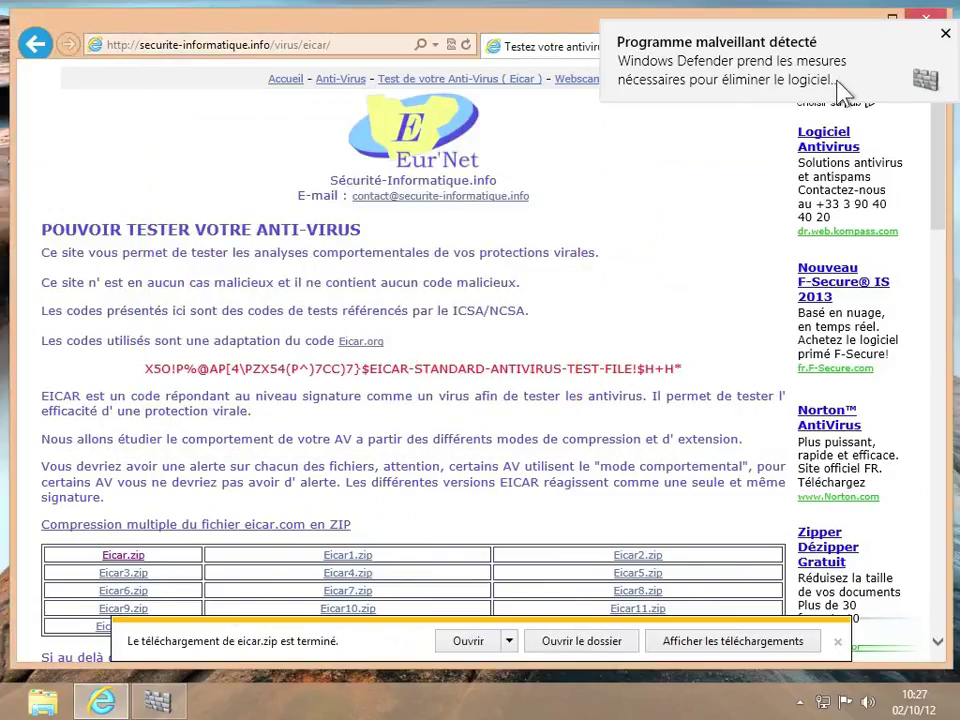
click(945, 36)
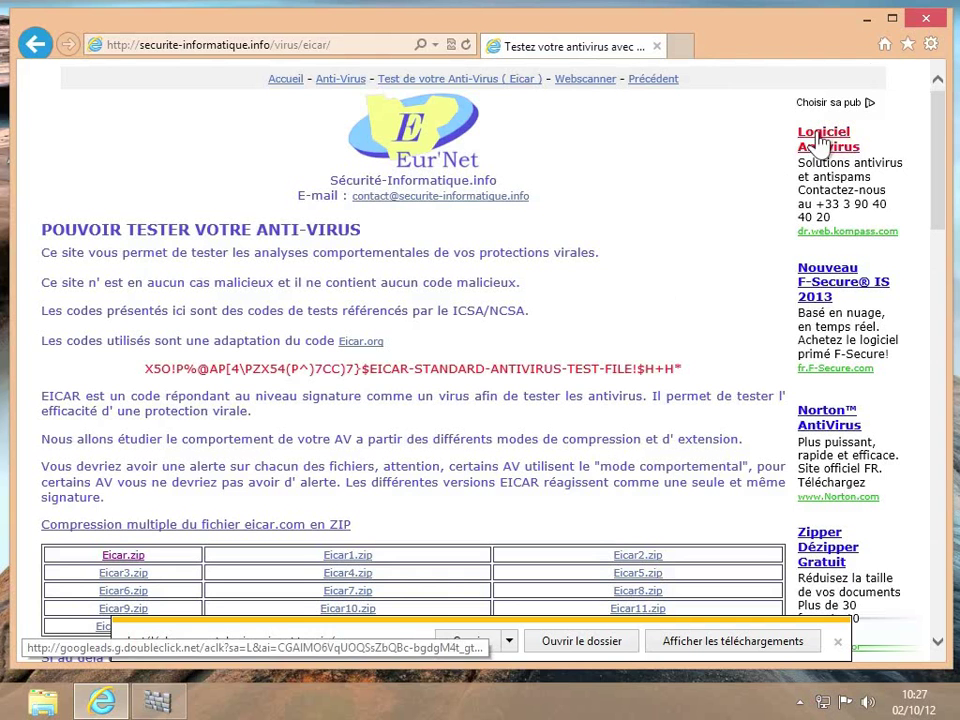
click(926, 19)
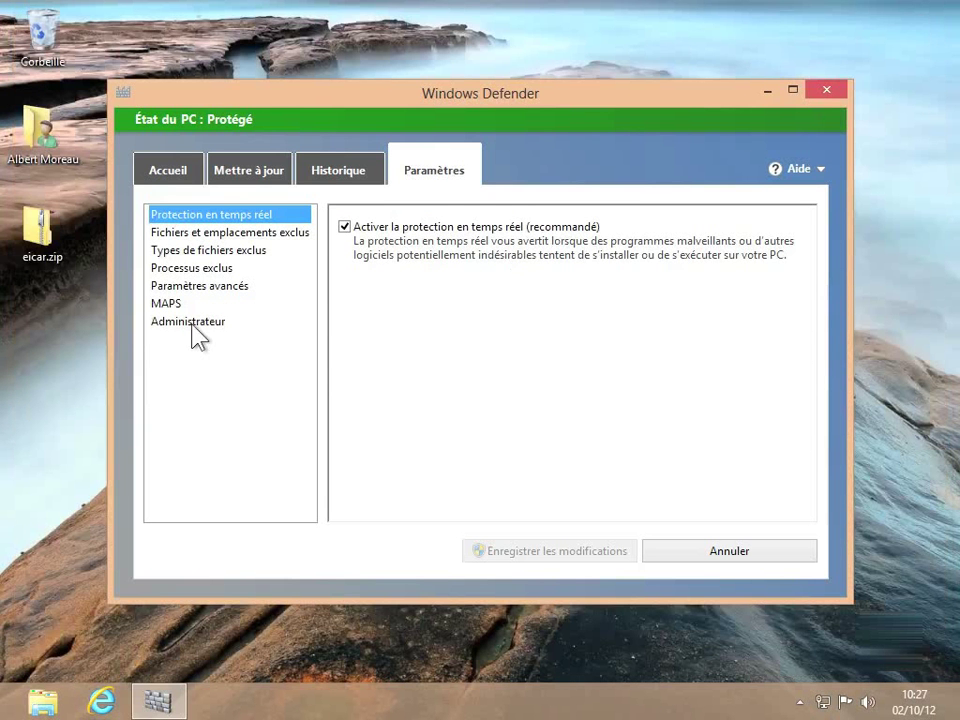
- Examine the contents of the eicar.zip archive on the desktop and close its window
click(45, 245)
double_click(45, 245)
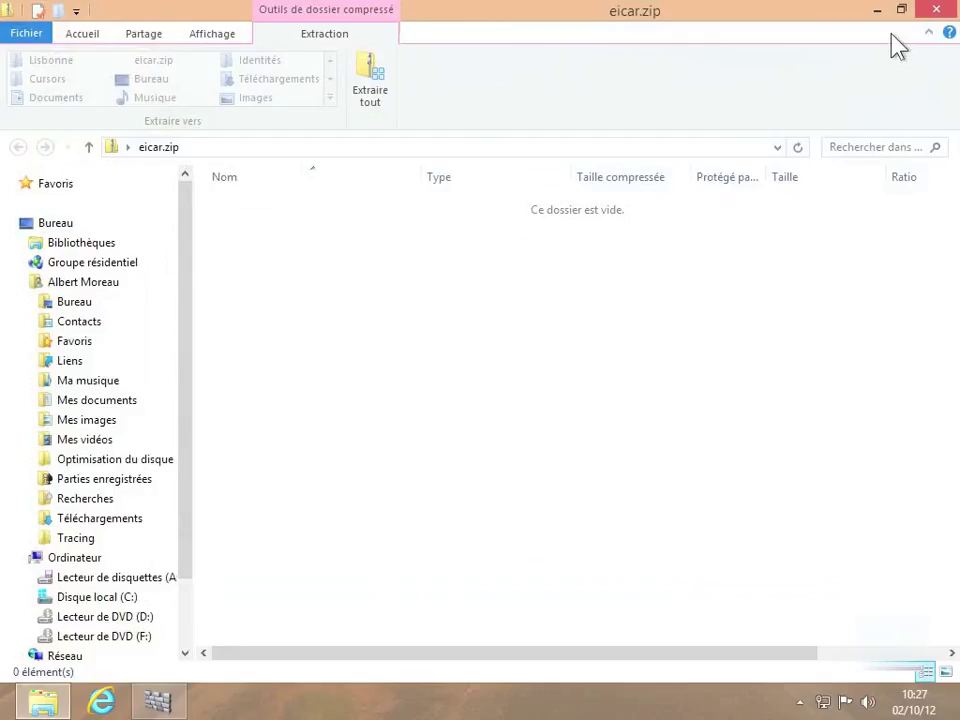
click(933, 9)
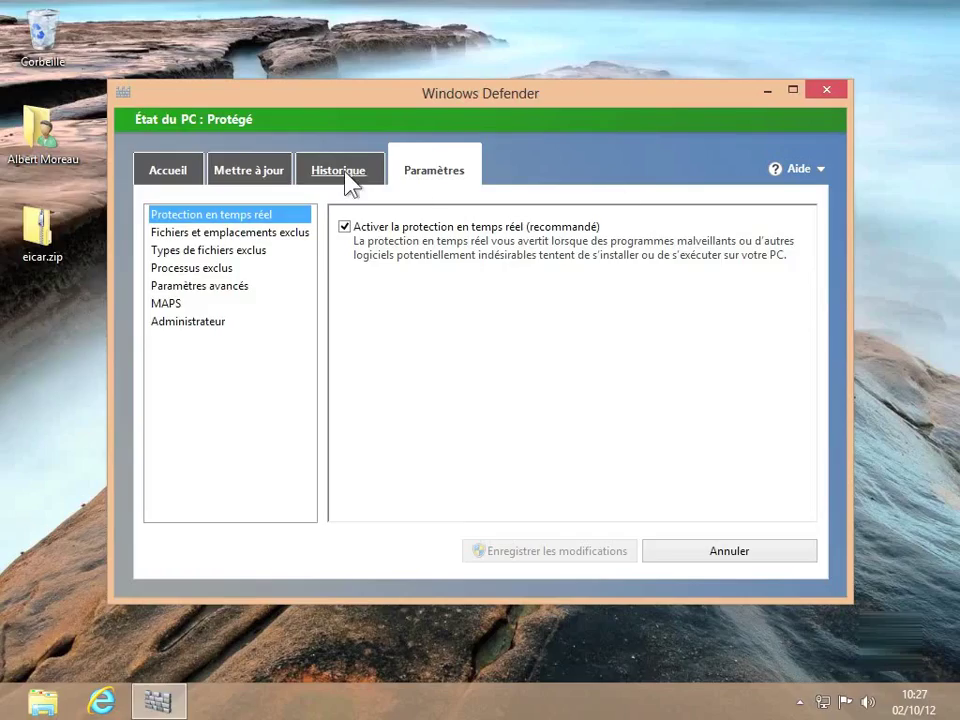
- Select both EICAR_Test_File detections among the quarantined items in the Windows Defender history and delete all quarantined items
click(342, 176)
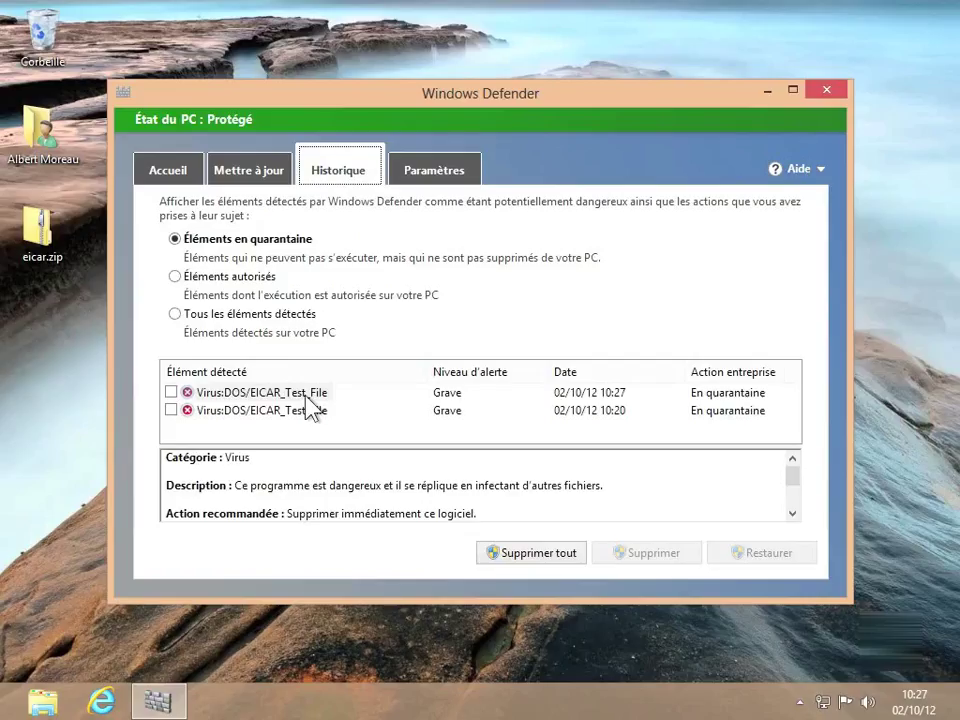
click(171, 393)
click(171, 410)
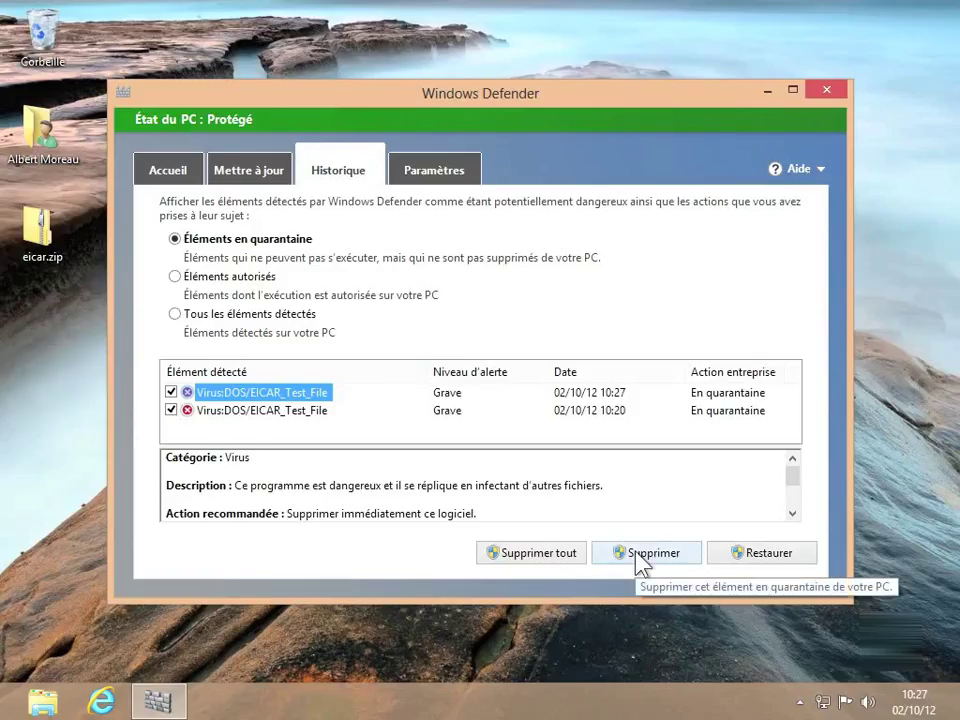
click(530, 558)
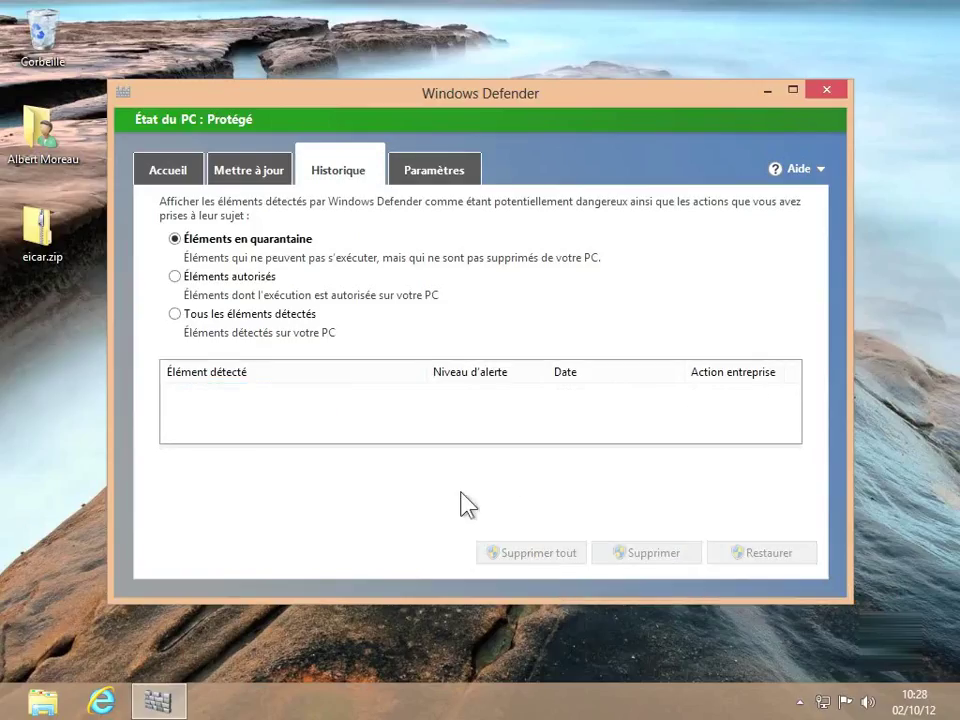